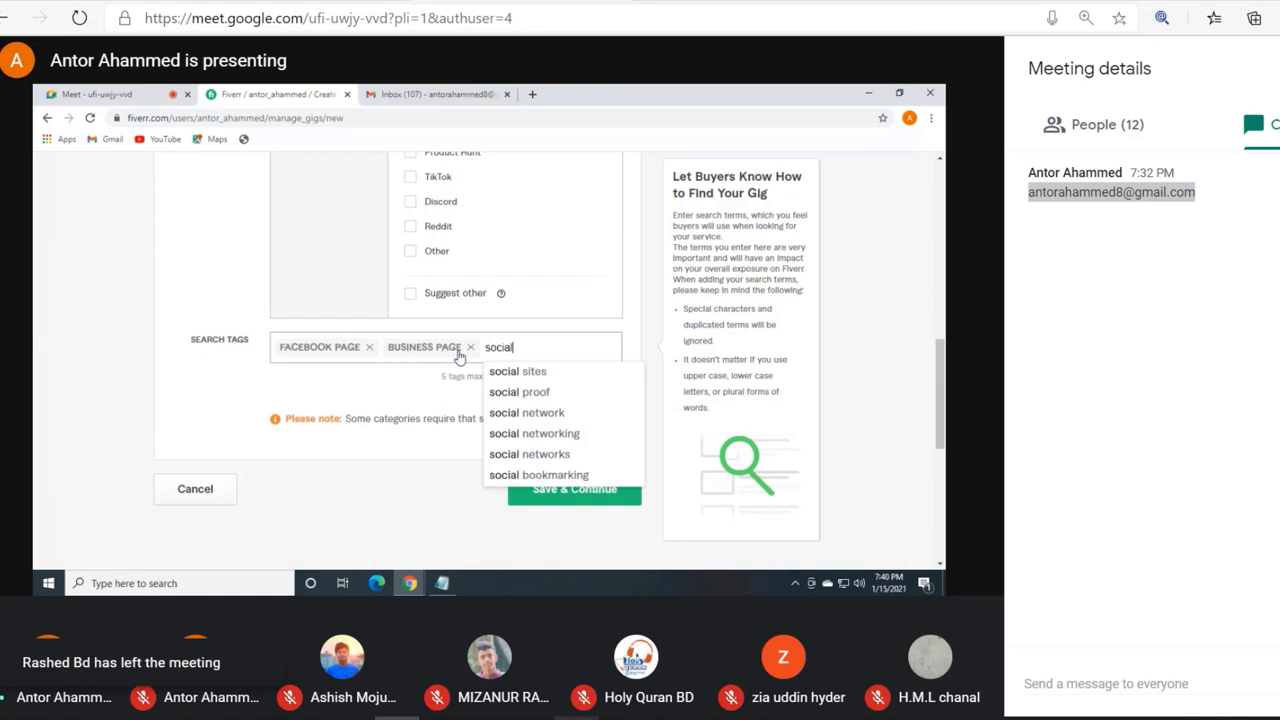
pyautogui.click(577, 718)
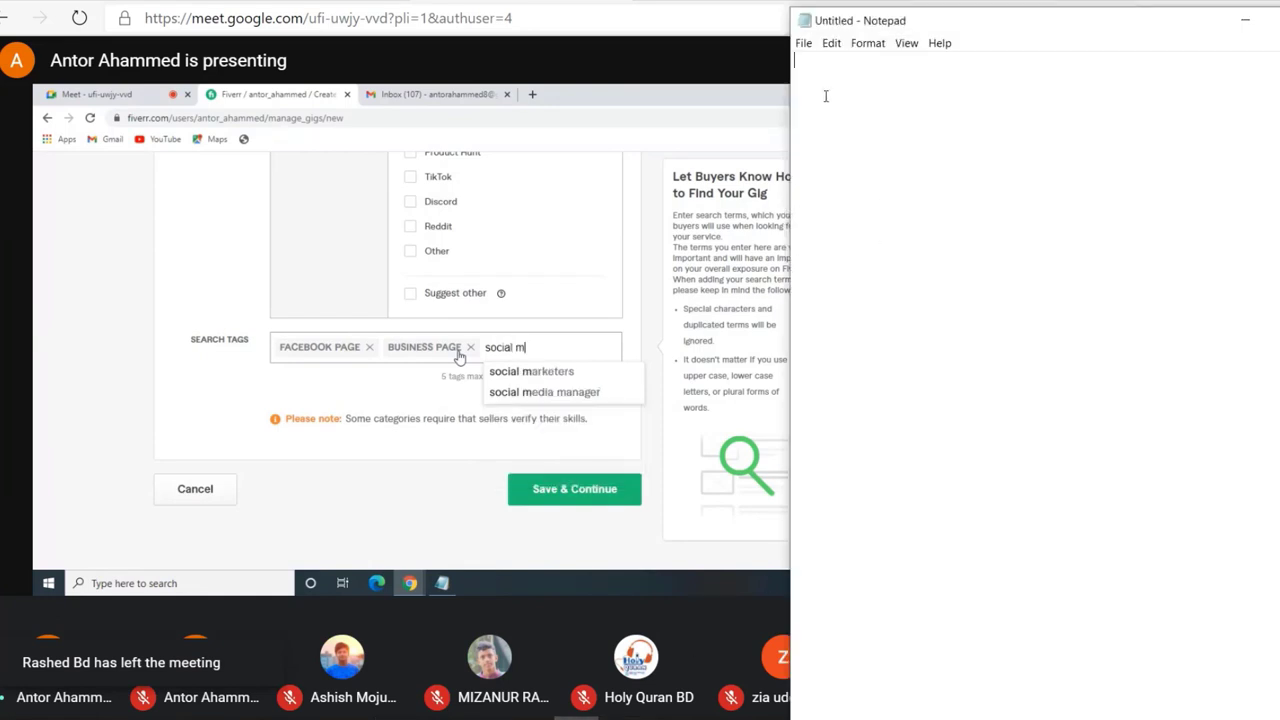
pyautogui.click(803, 43)
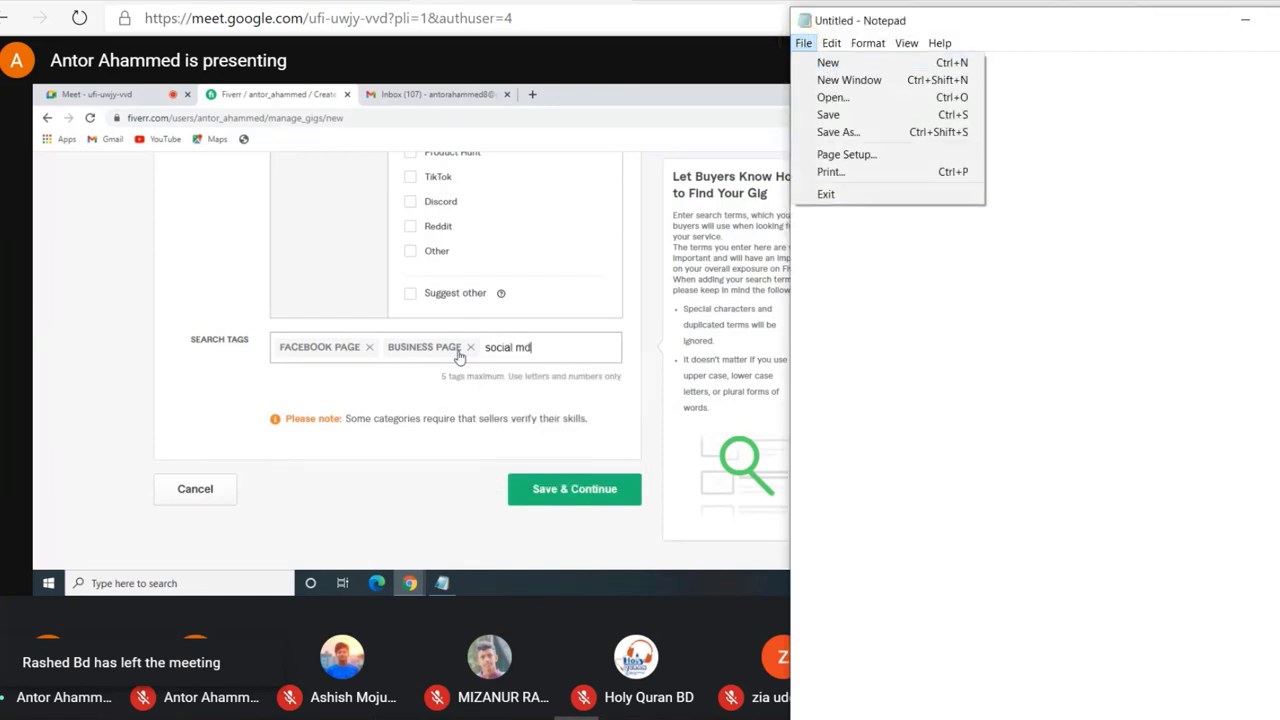
pyautogui.click(1252, 18)
pyautogui.click(1252, 18)
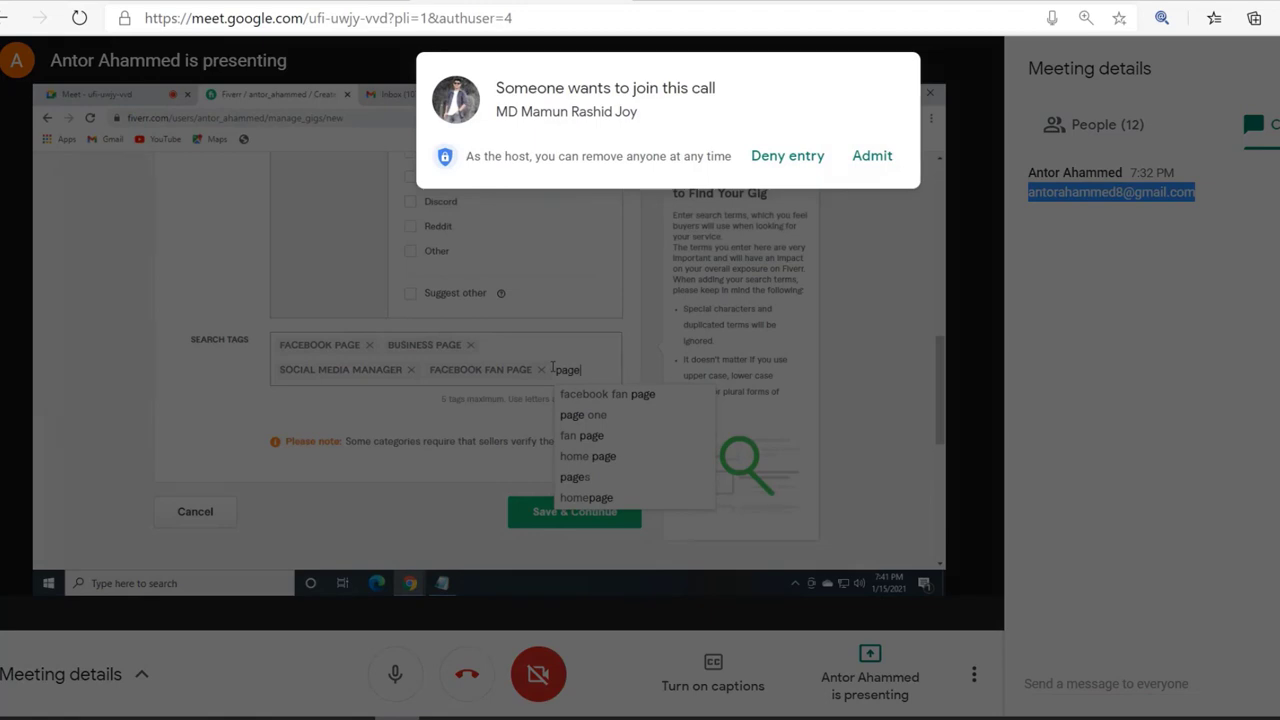
# Step: Admit the two waiting participants into the call
pyautogui.click(874, 156)
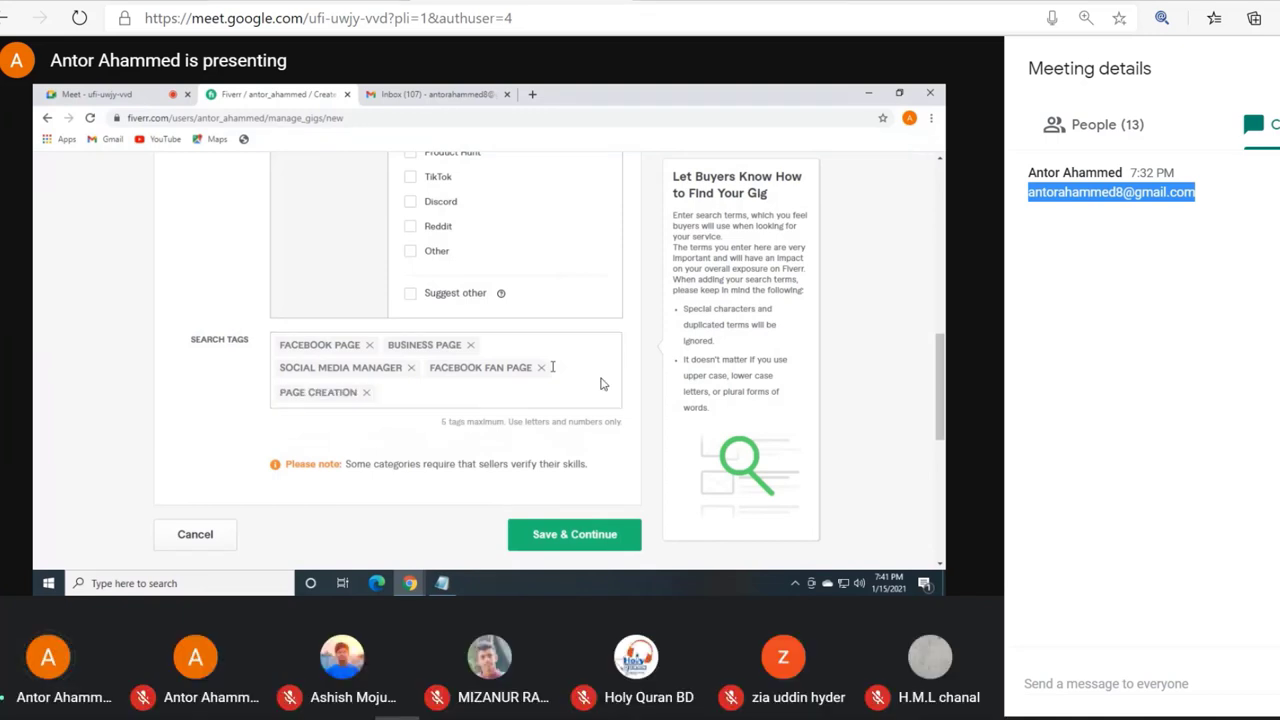
pyautogui.moveTo(493, 355)
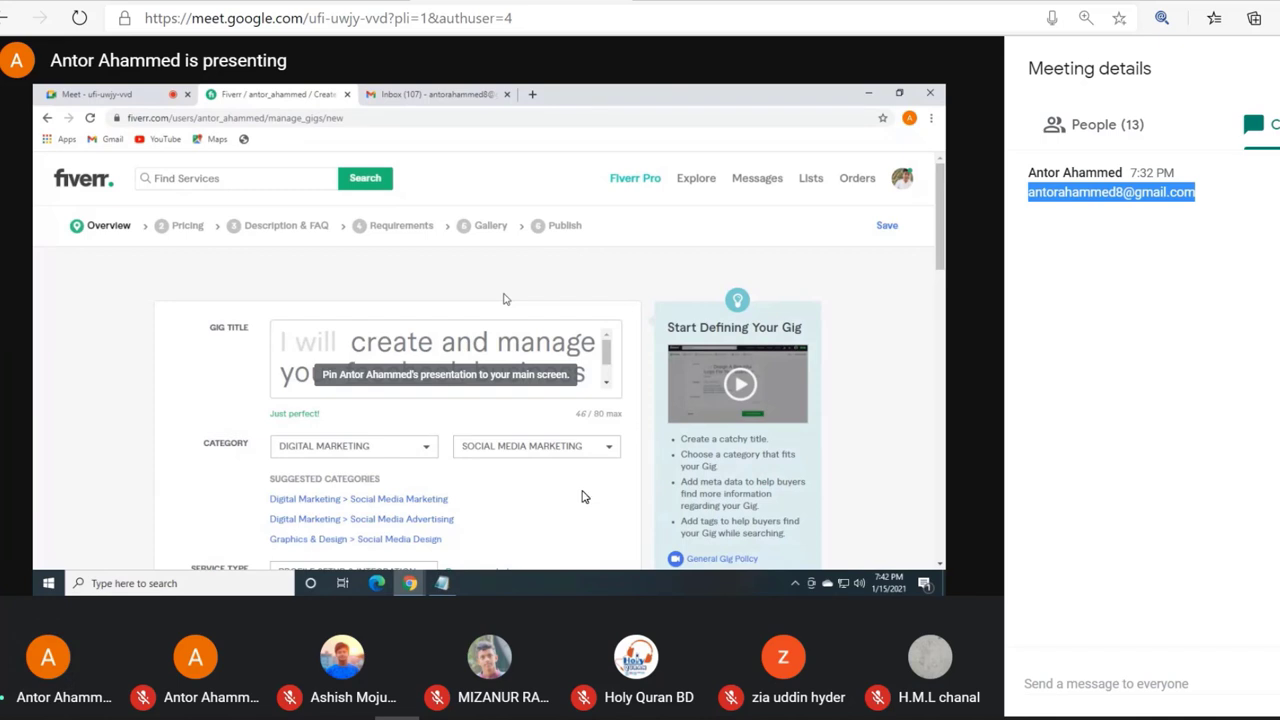
pyautogui.moveTo(520, 567)
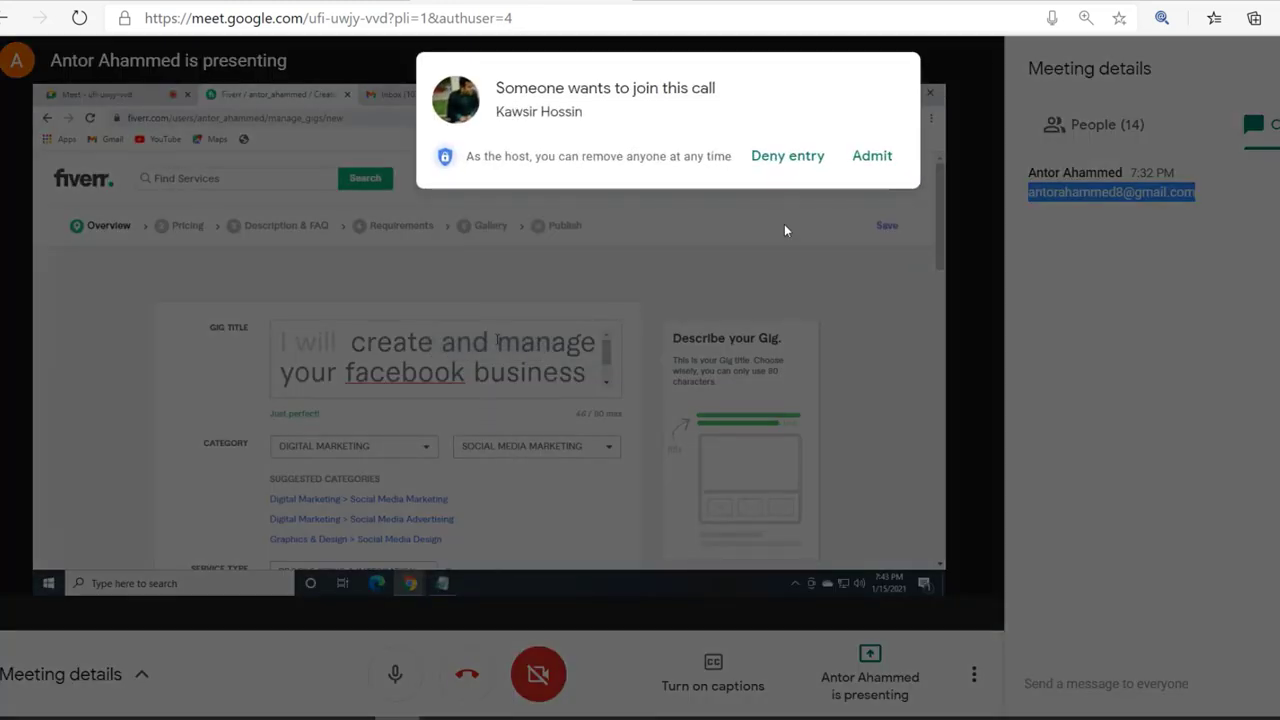
pyautogui.click(872, 156)
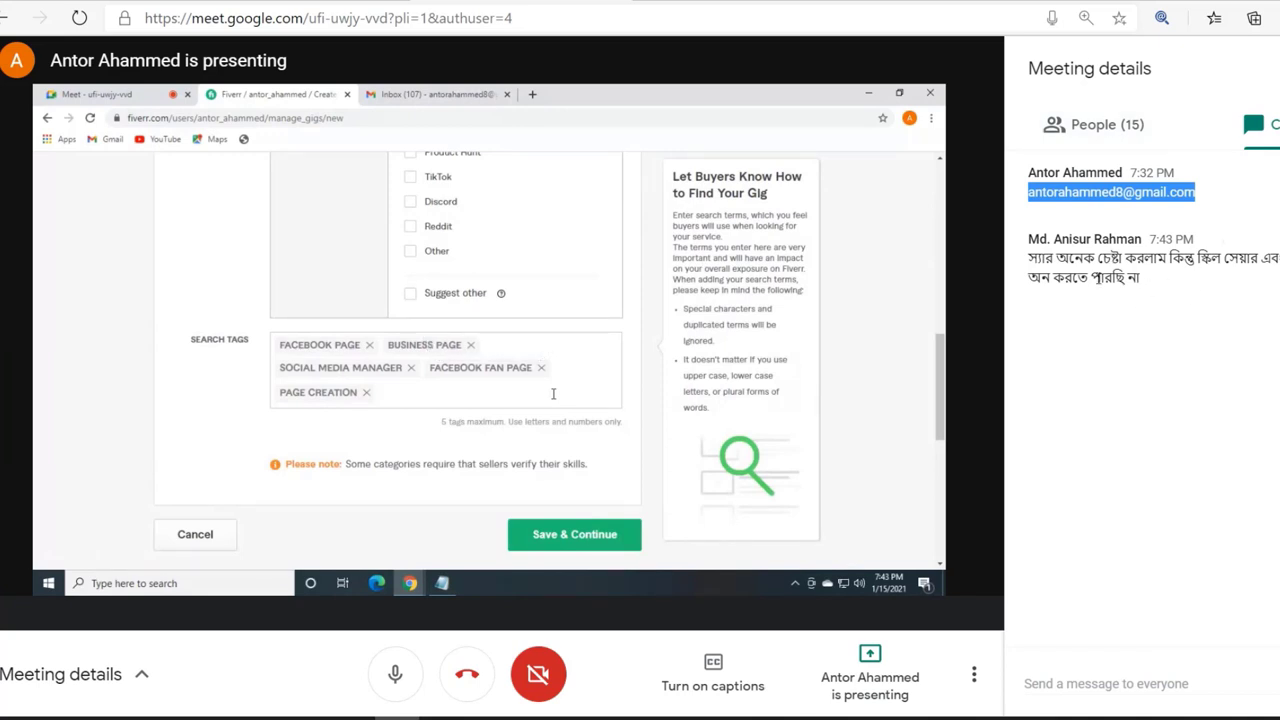
# Step: Select the text of the latest message in the meeting chat to read it
pyautogui.moveTo(1090, 278); pyautogui.dragTo(1126, 281)
pyautogui.click(1118, 297)
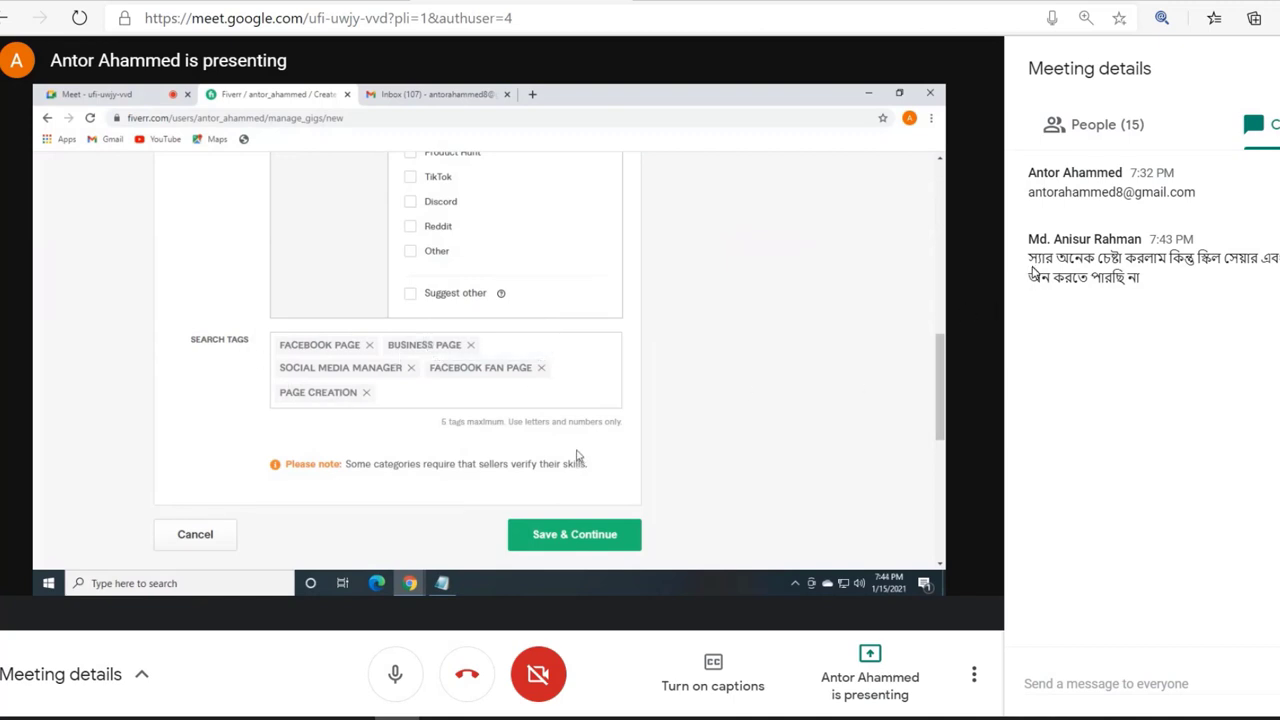
pyautogui.moveTo(1031, 266); pyautogui.dragTo(1130, 280)
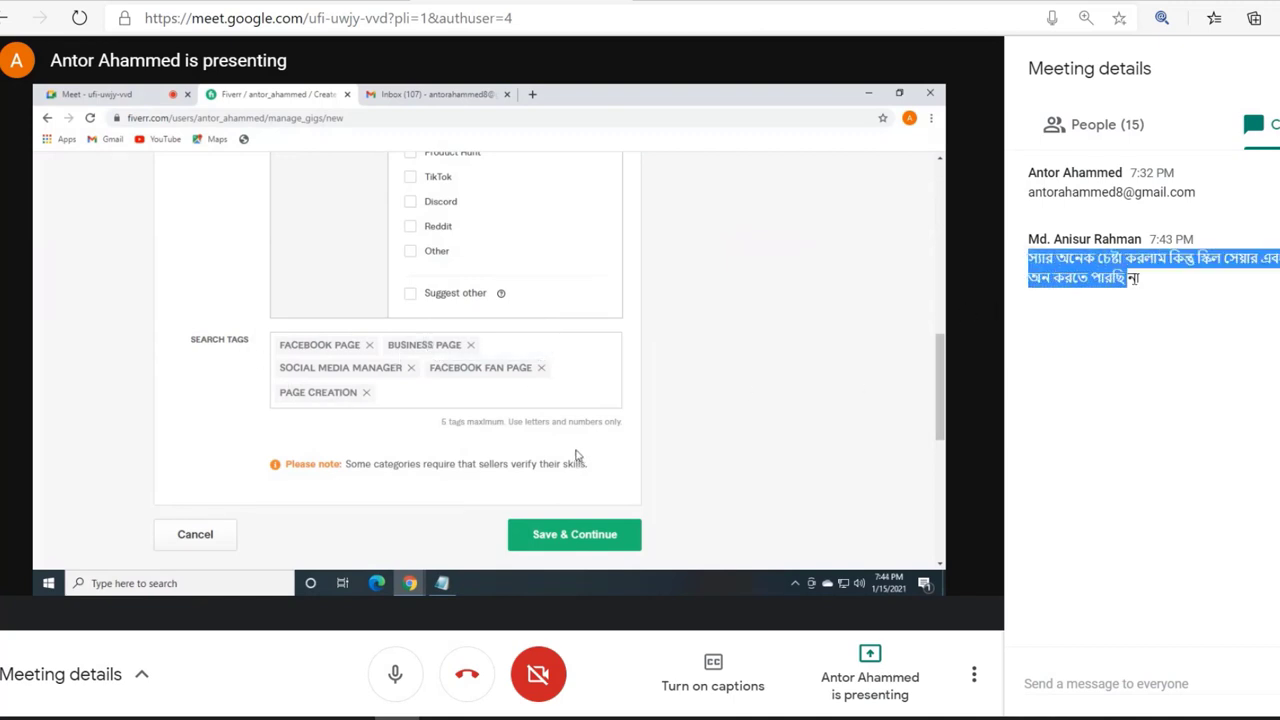
pyautogui.click(1128, 298)
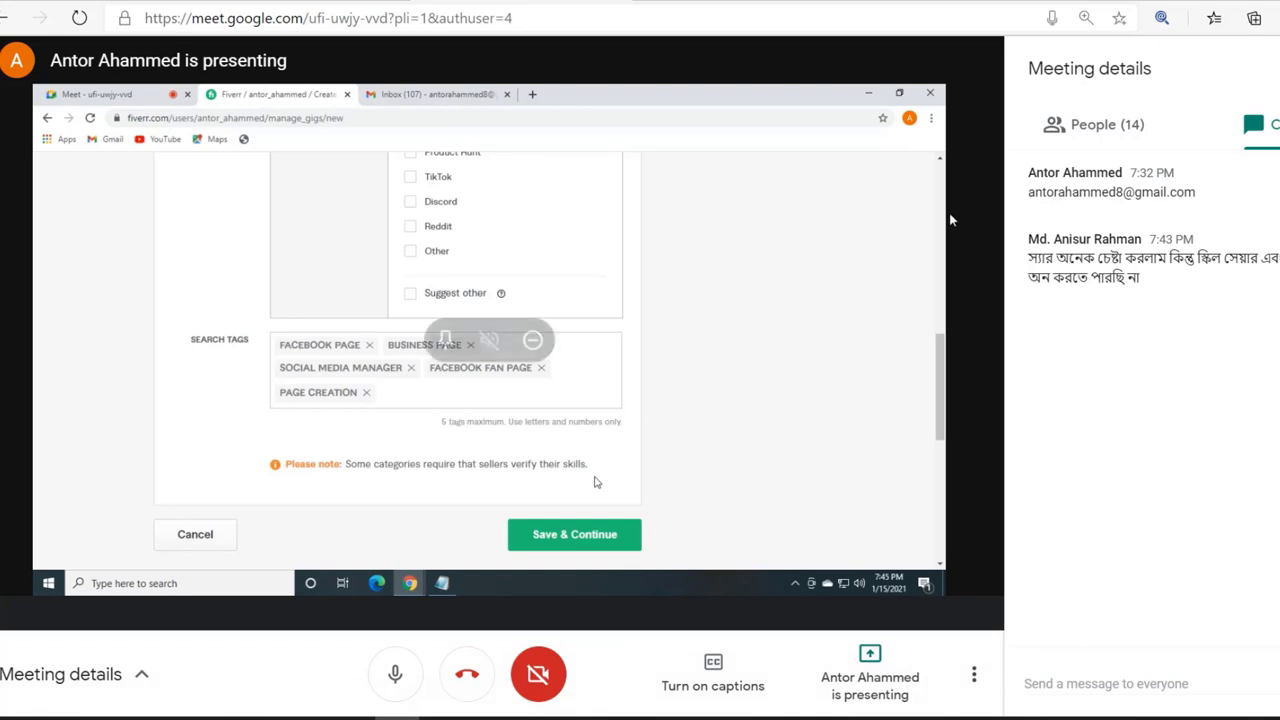
# Step: Review the list of people in the call, return to the chat and admit the newly waiting participant
pyautogui.click(1128, 123)
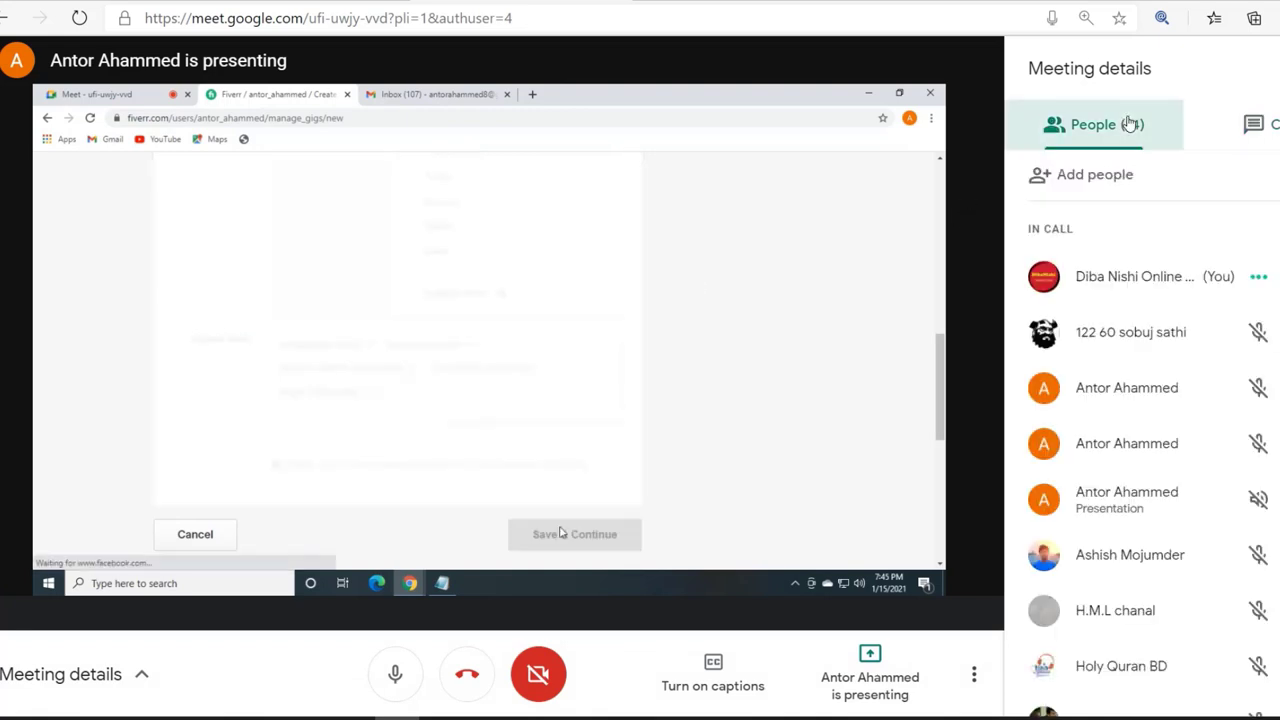
pyautogui.click(1257, 124)
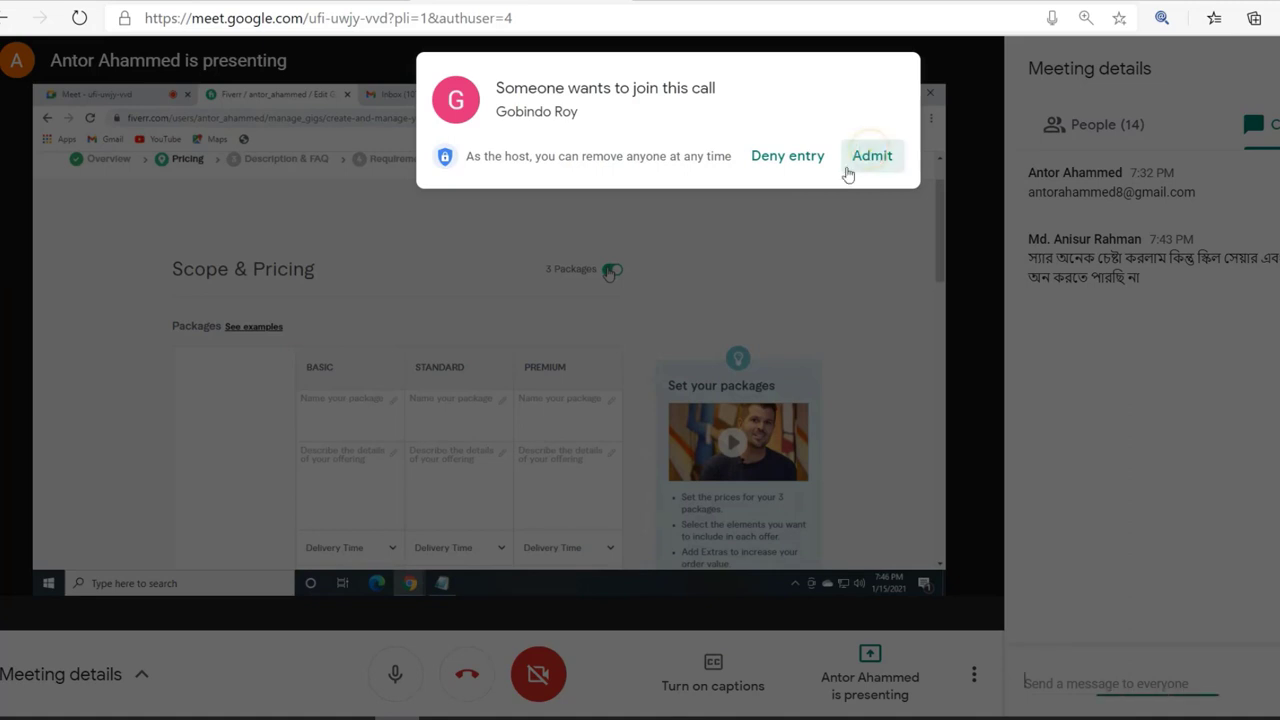
pyautogui.click(872, 157)
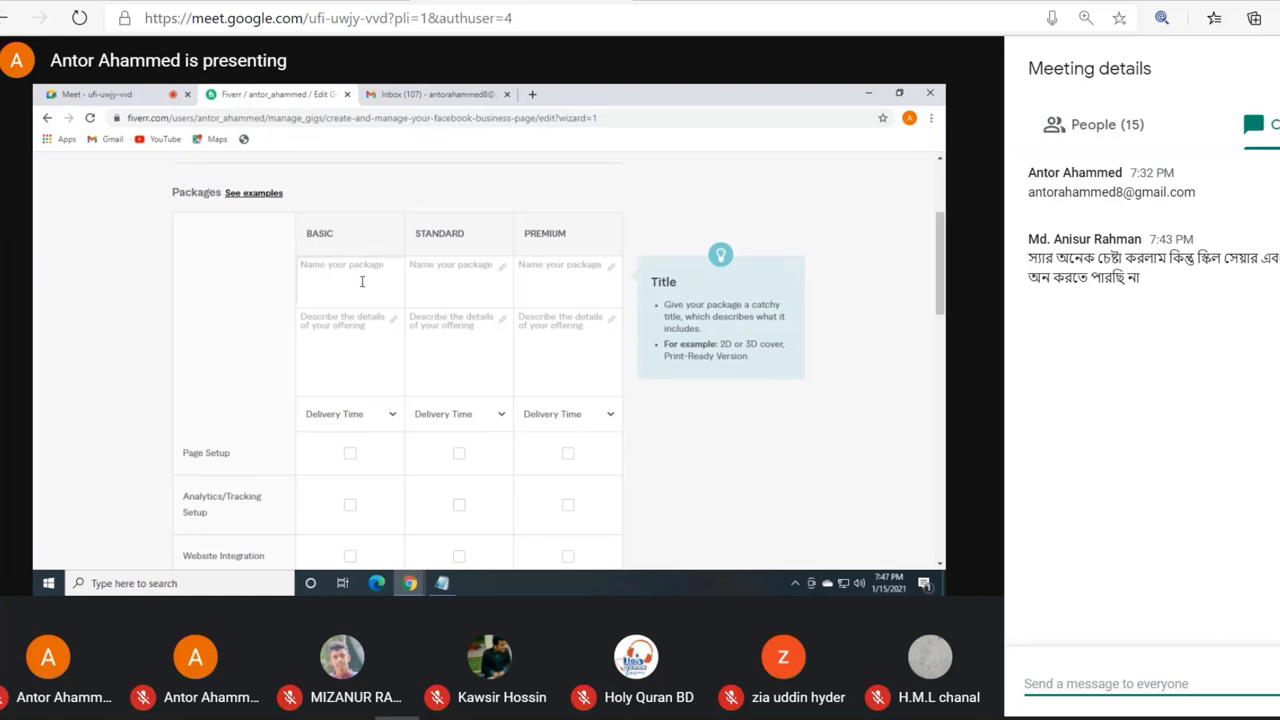
# Step: Name the basic package Basic
pyautogui.write('basic')
pyautogui.press('BackSpace')
pyautogui.press('BackSpace')
pyautogui.press('BackSpace')
pyautogui.press('BackSpace')
pyautogui.write('Basac')
pyautogui.press('BackSpace')
pyautogui.press('BackSpace')
pyautogui.write('is=')
pyautogui.press('BackSpace')
pyautogui.press('BackSpace')
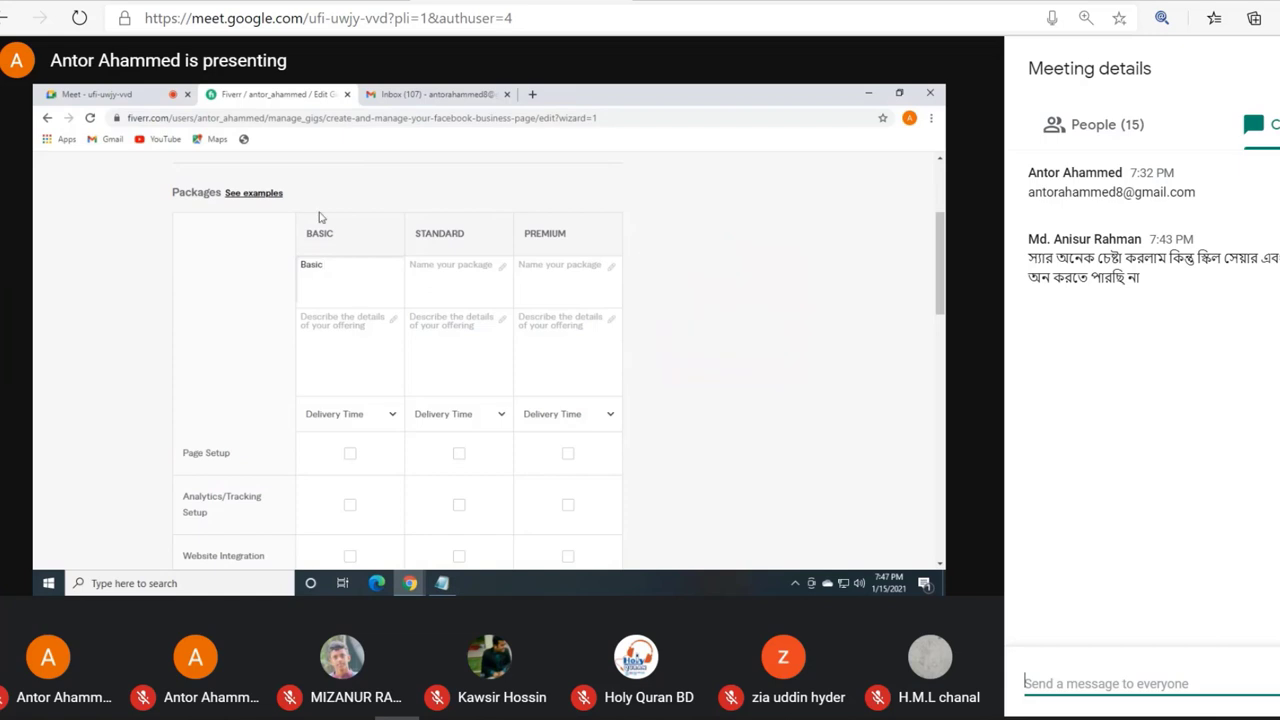
# Step: Name the standard package STANDARD
pyautogui.click(435, 270)
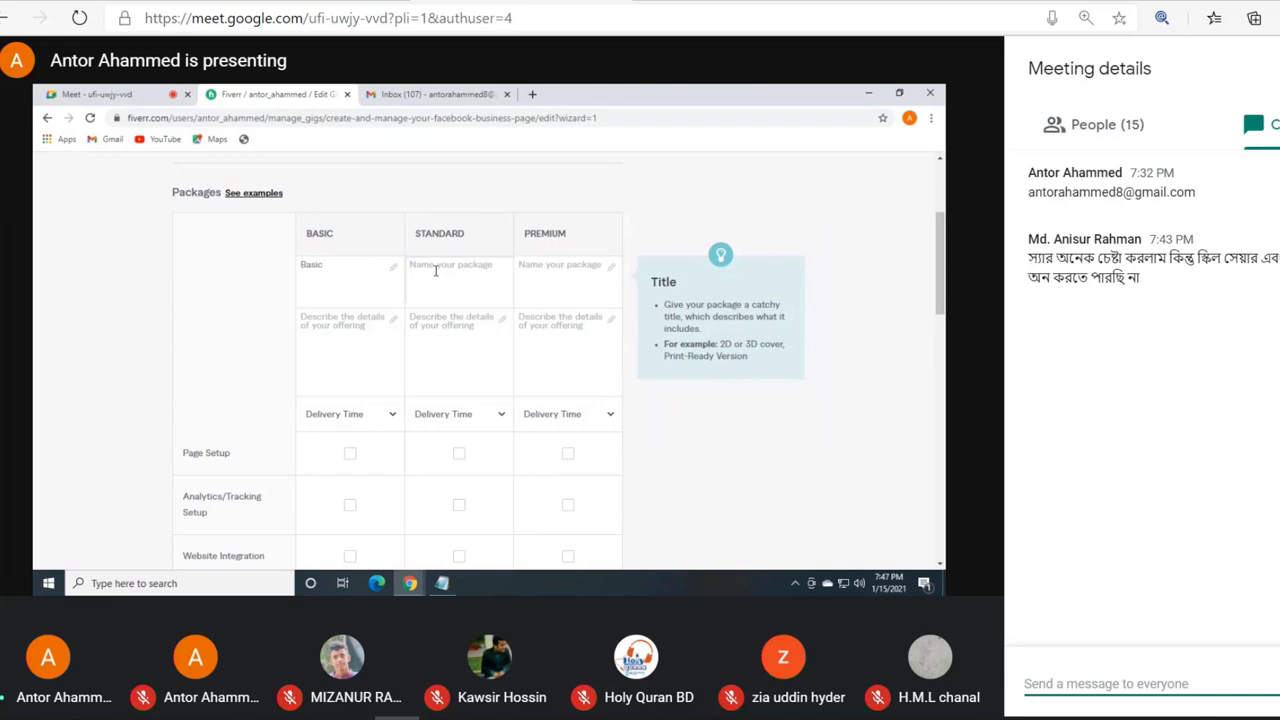
pyautogui.write('STANDA')
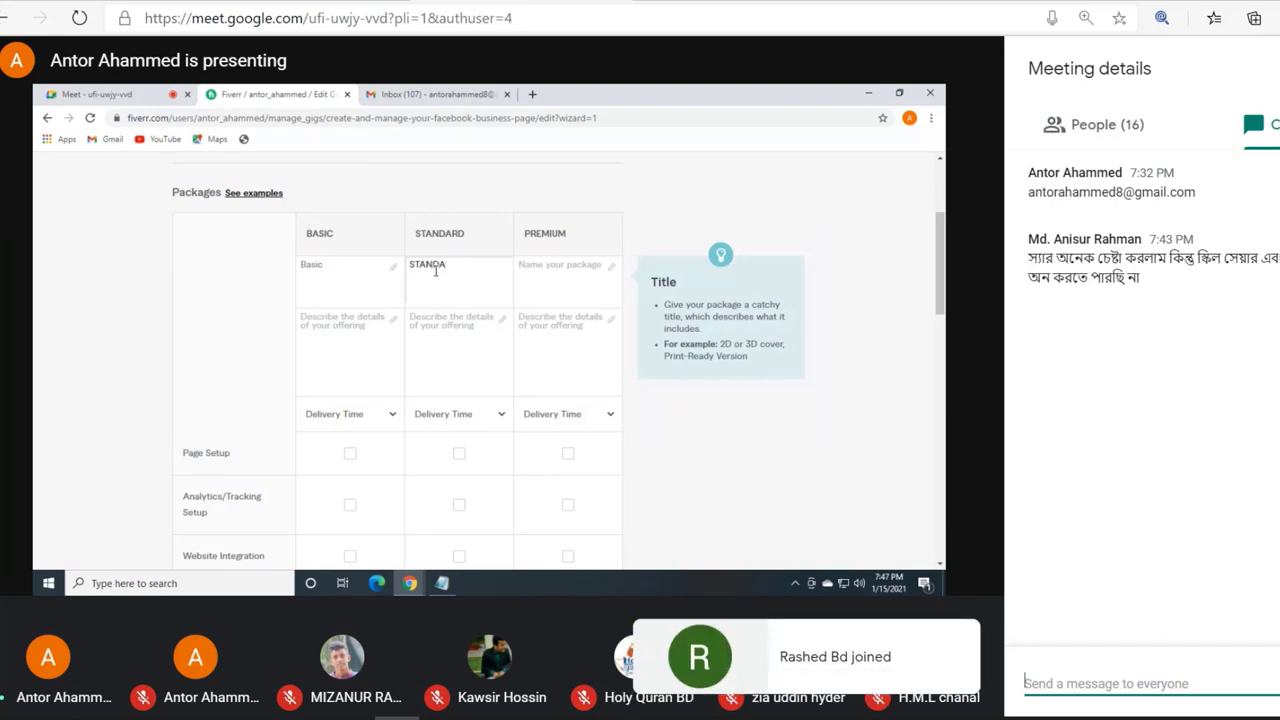
pyautogui.write('RD')
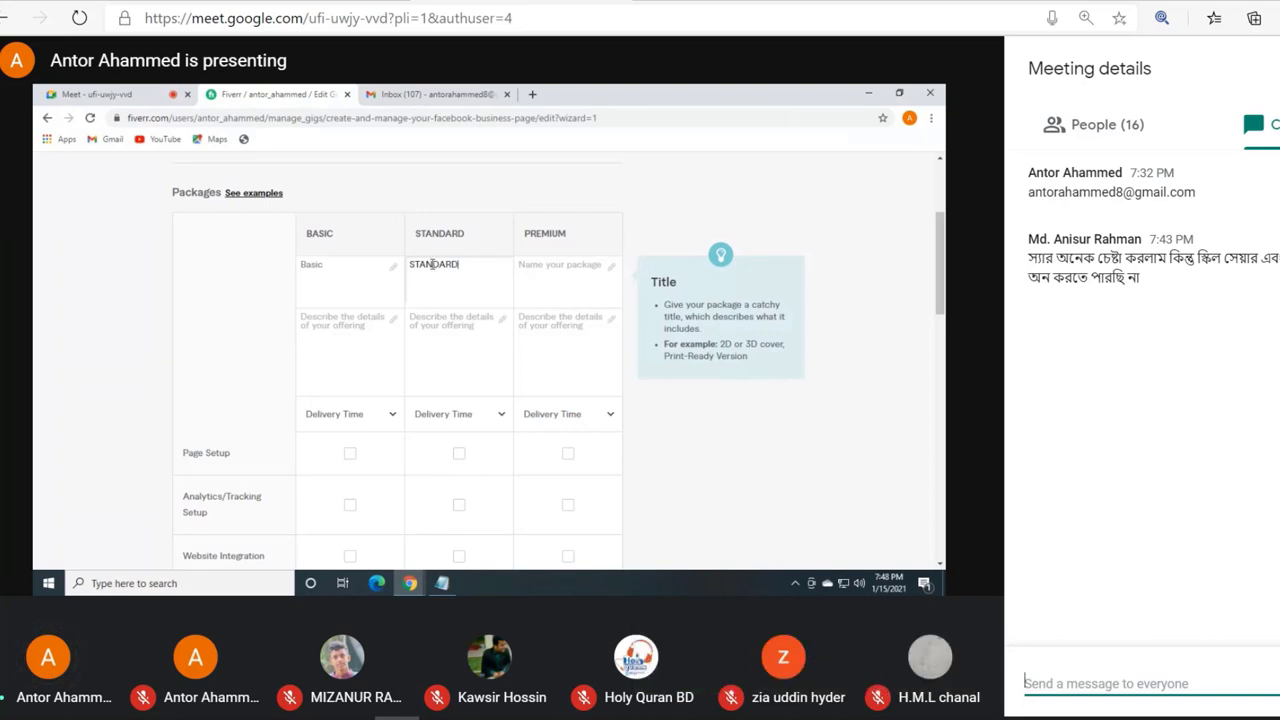
# Step: Retype the basic package name in capitals as BASIC
pyautogui.click(347, 267)
pyautogui.press('BackSpace')
pyautogui.press('BackSpace')
pyautogui.press('BackSpace')
pyautogui.press('BackSpace')
pyautogui.write('ASIC')
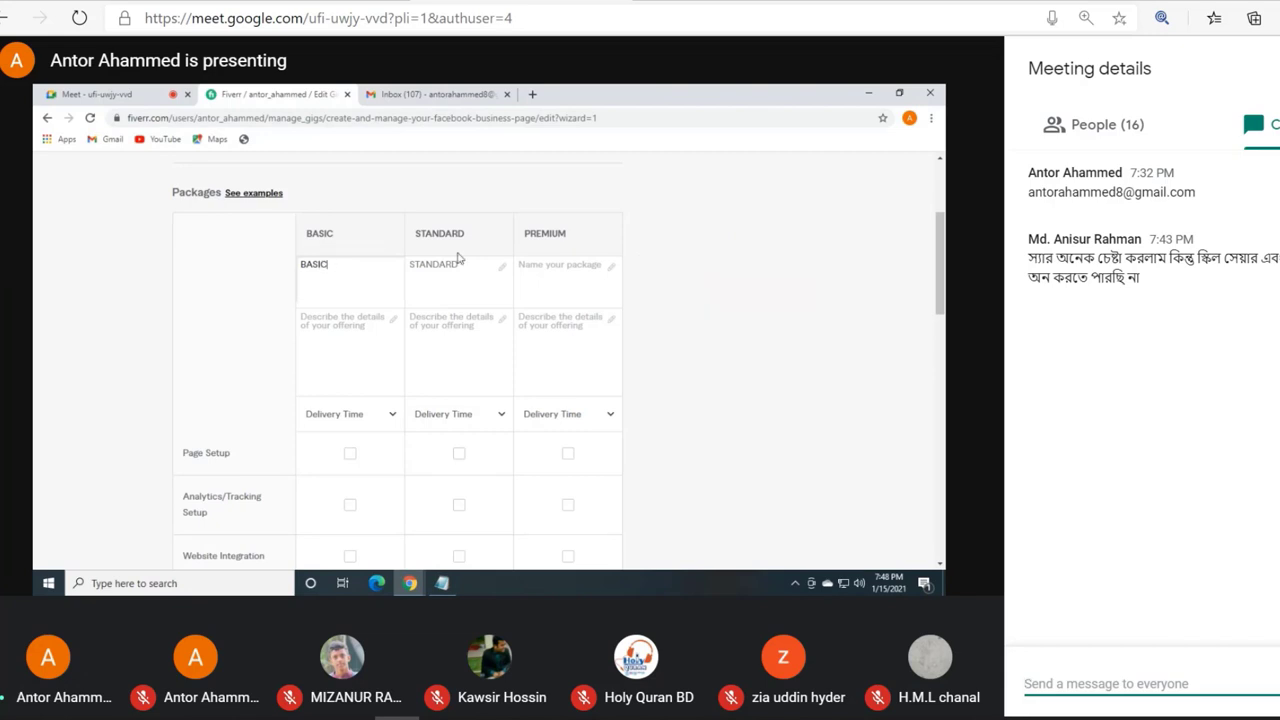
# Step: Name the premium package PREMIUM
pyautogui.click(550, 267)
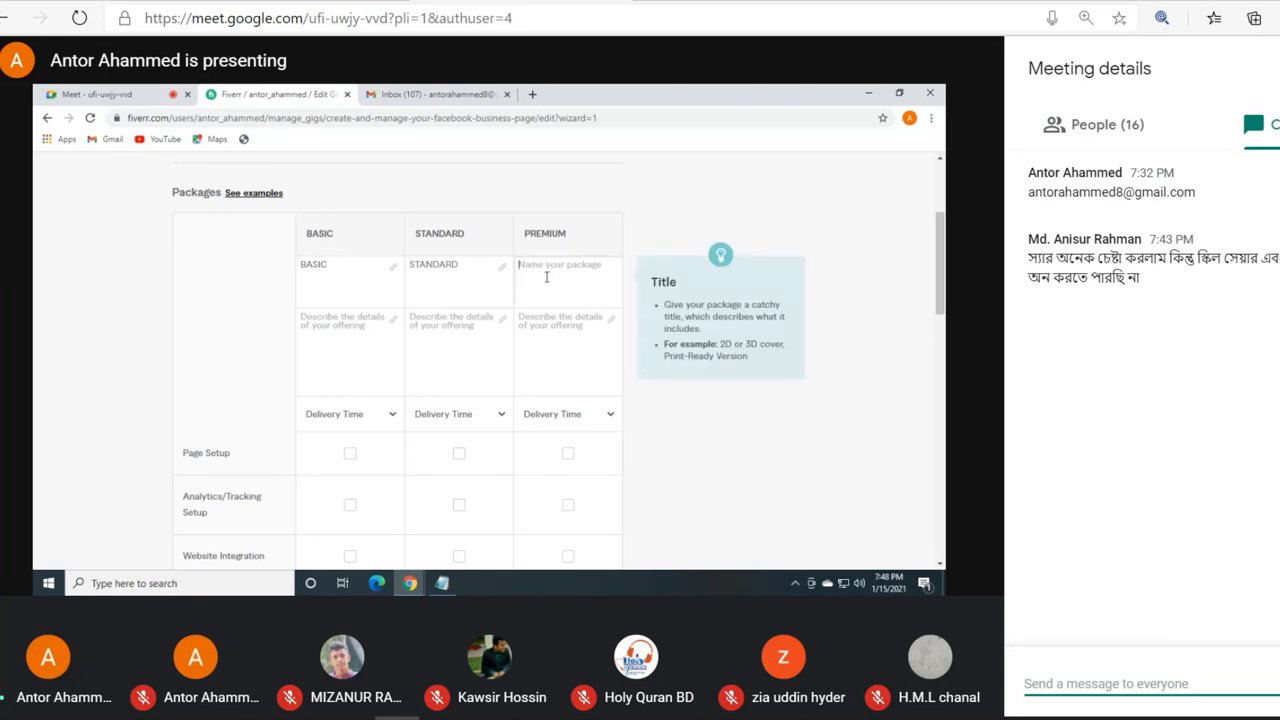
pyautogui.write('PREMIUM')
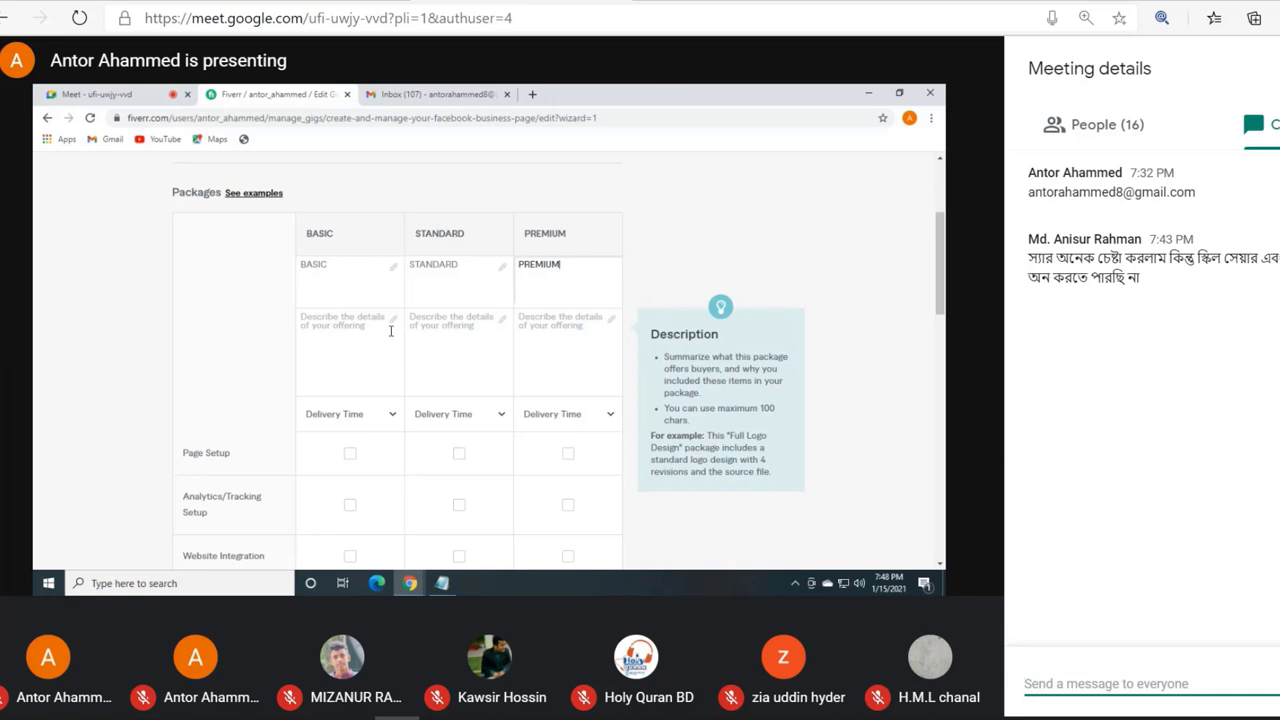
# Step: Describe the basic package as Facebook page create+Vanity URL
pyautogui.click(389, 333)
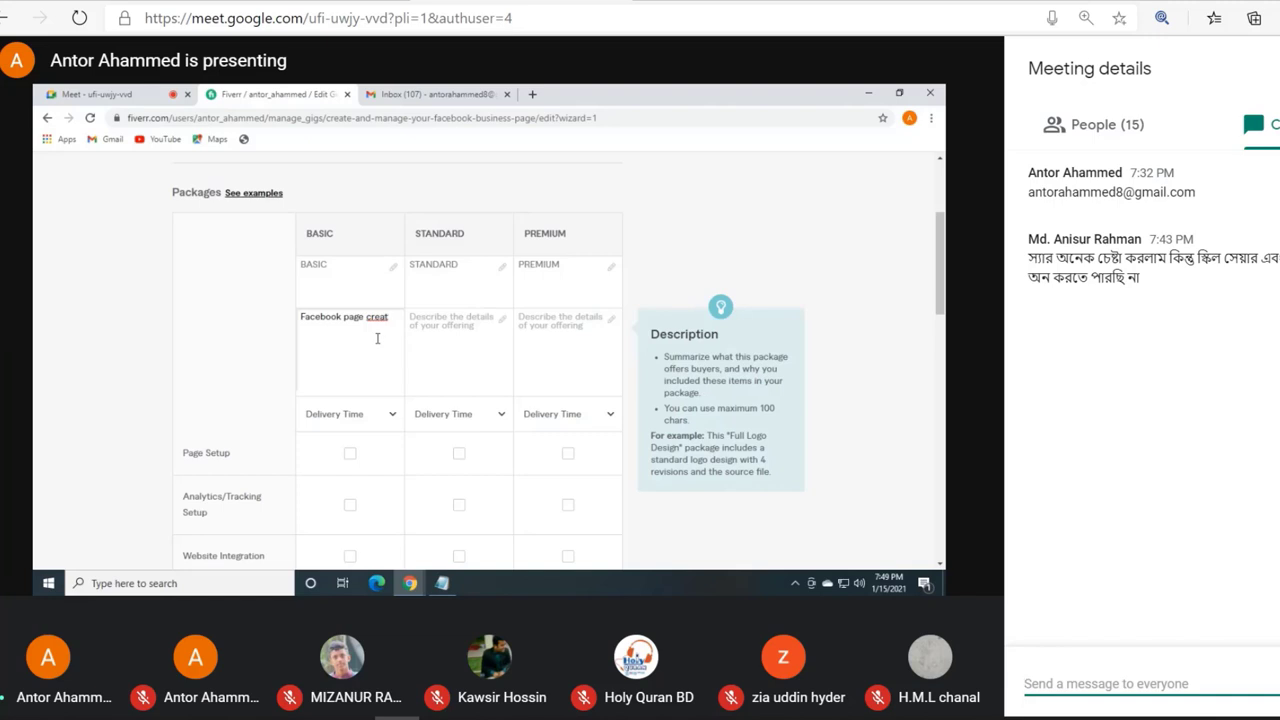
pyautogui.press('BackSpace')
pyautogui.write('te')
pyautogui.write('+')
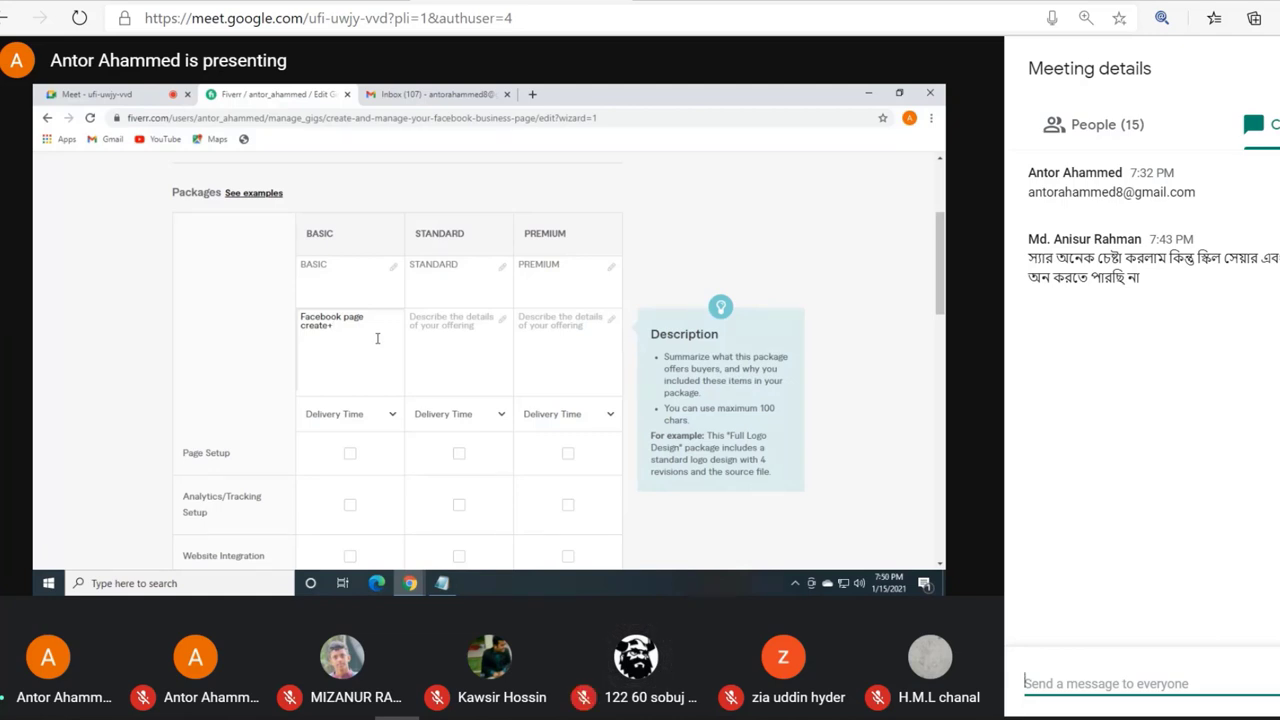
pyautogui.write('Va')
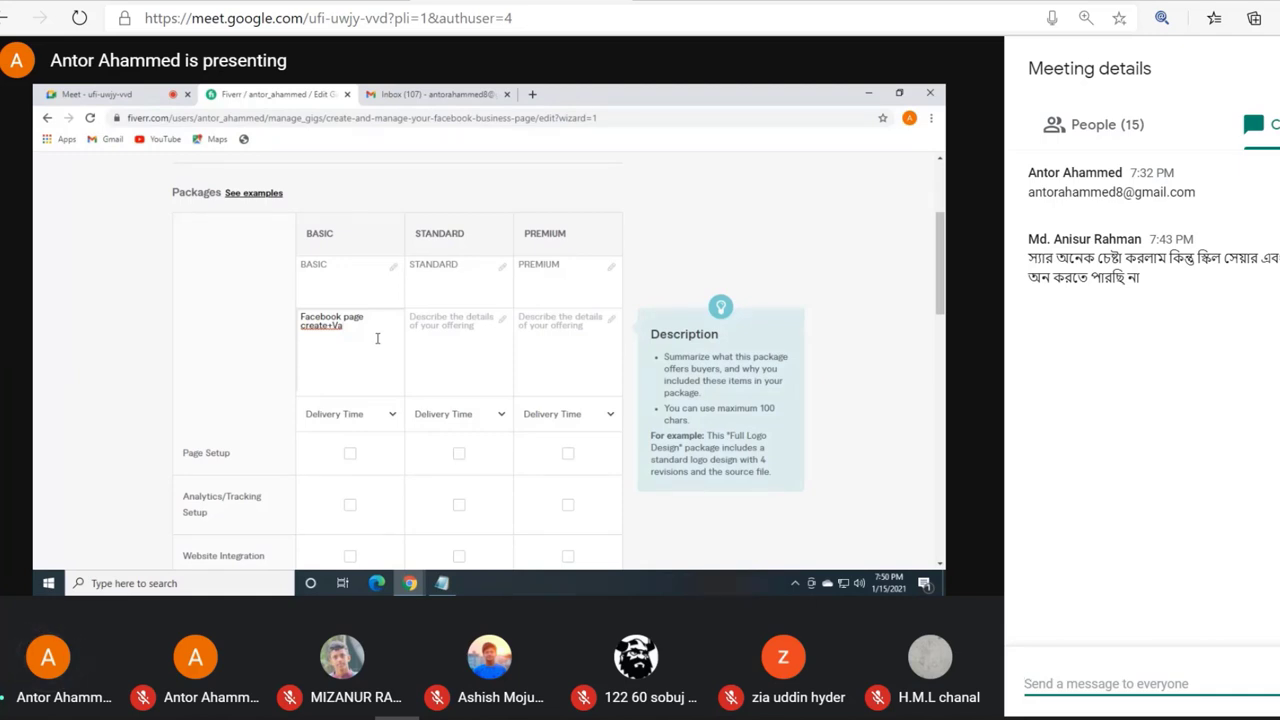
pyautogui.write('nity URL')
pyautogui.click(354, 262)
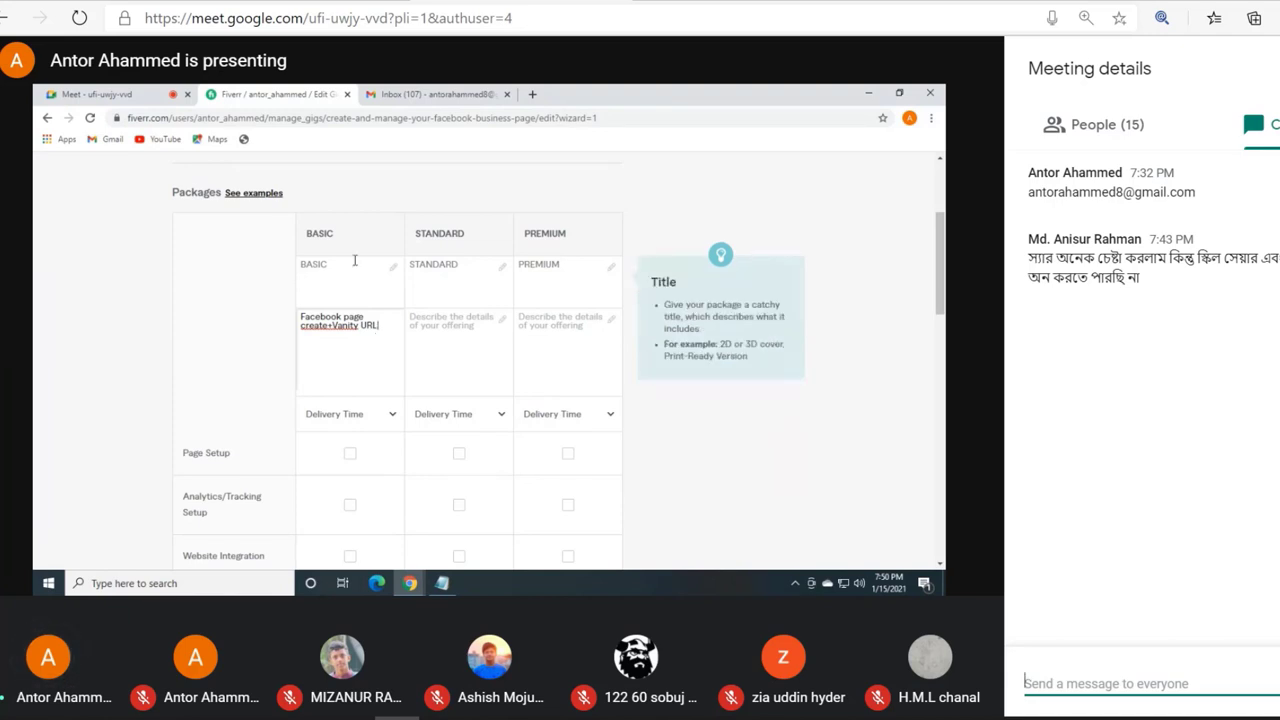
# Step: Insert full customization into the basic package description, correcting its spelling
pyautogui.click(333, 323)
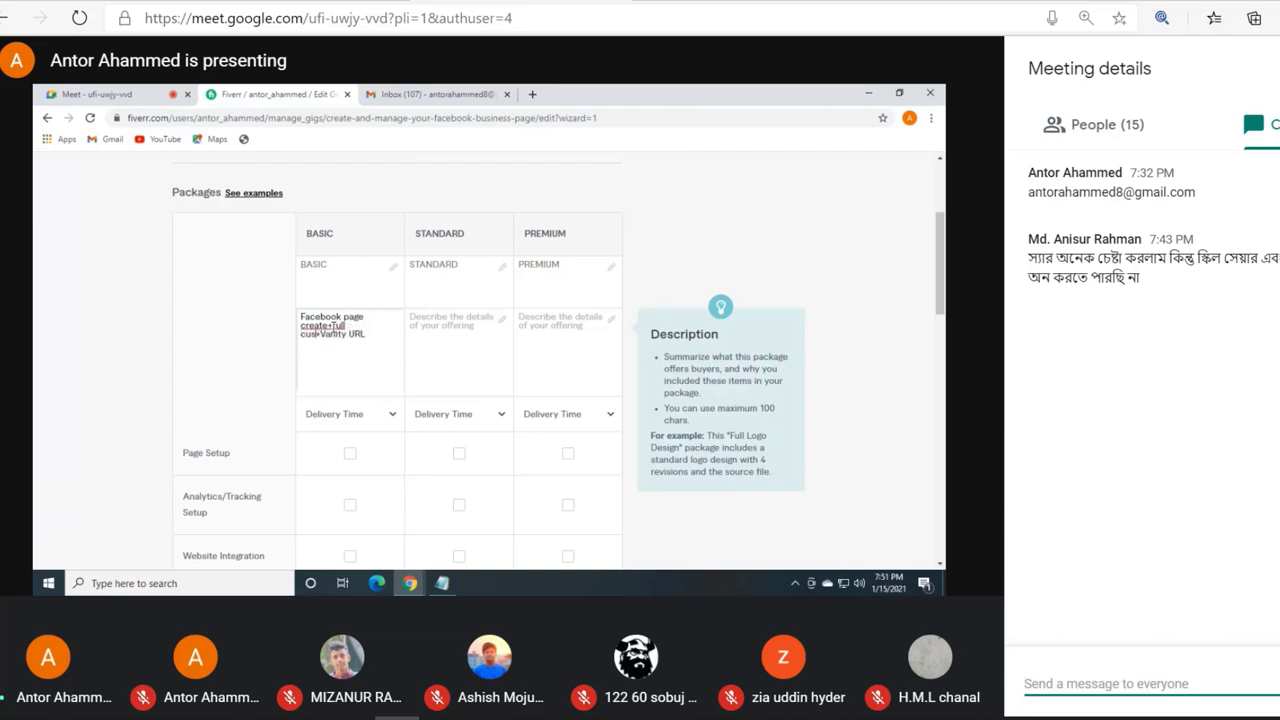
pyautogui.write('m')
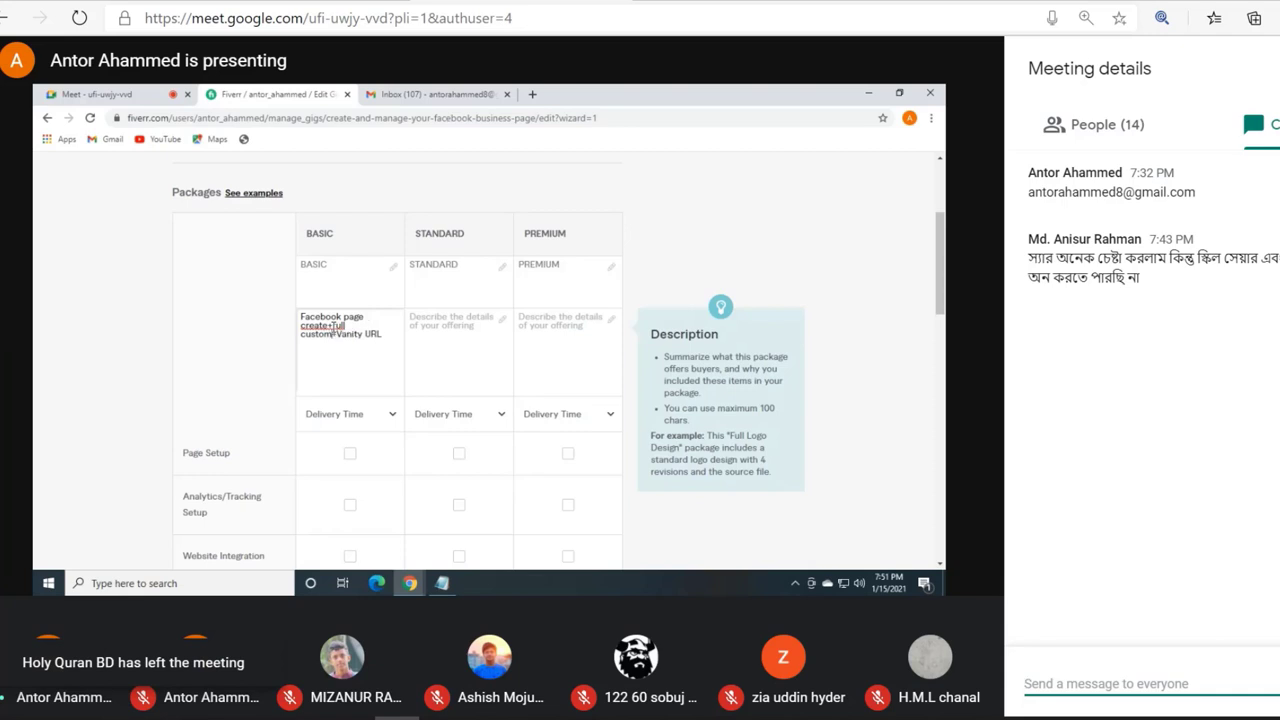
pyautogui.write(' izati')
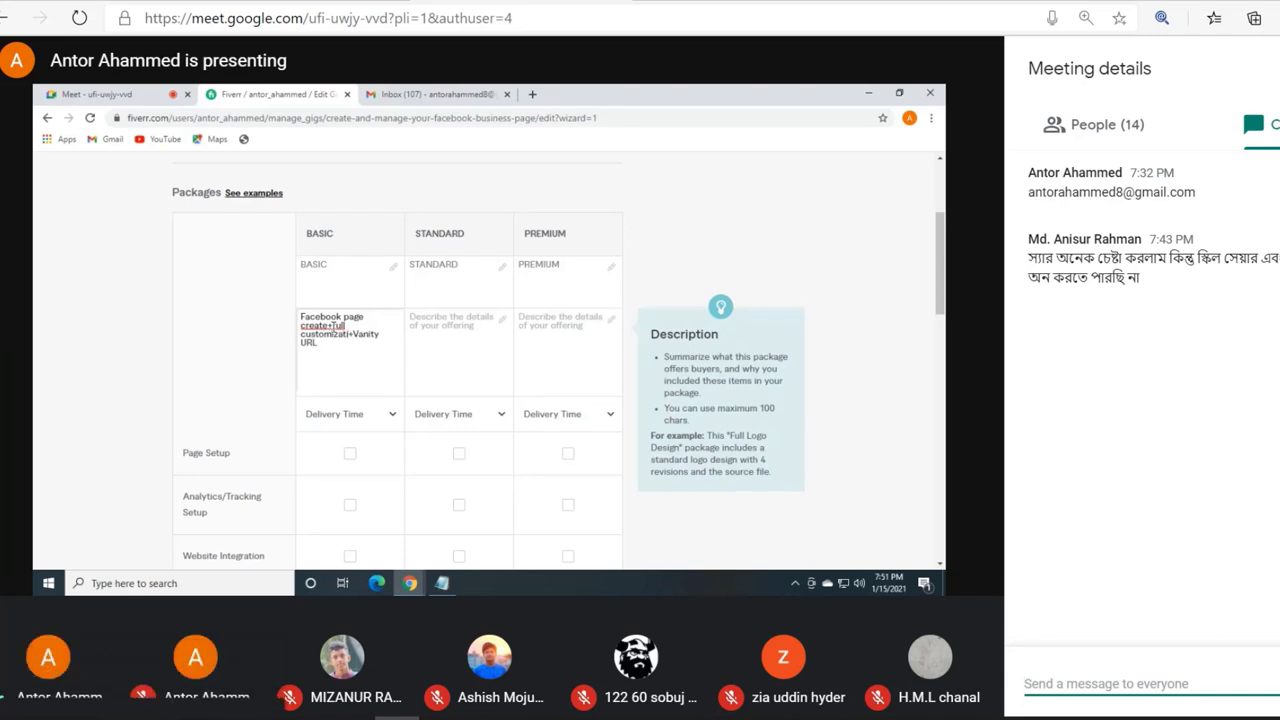
pyautogui.write('o')
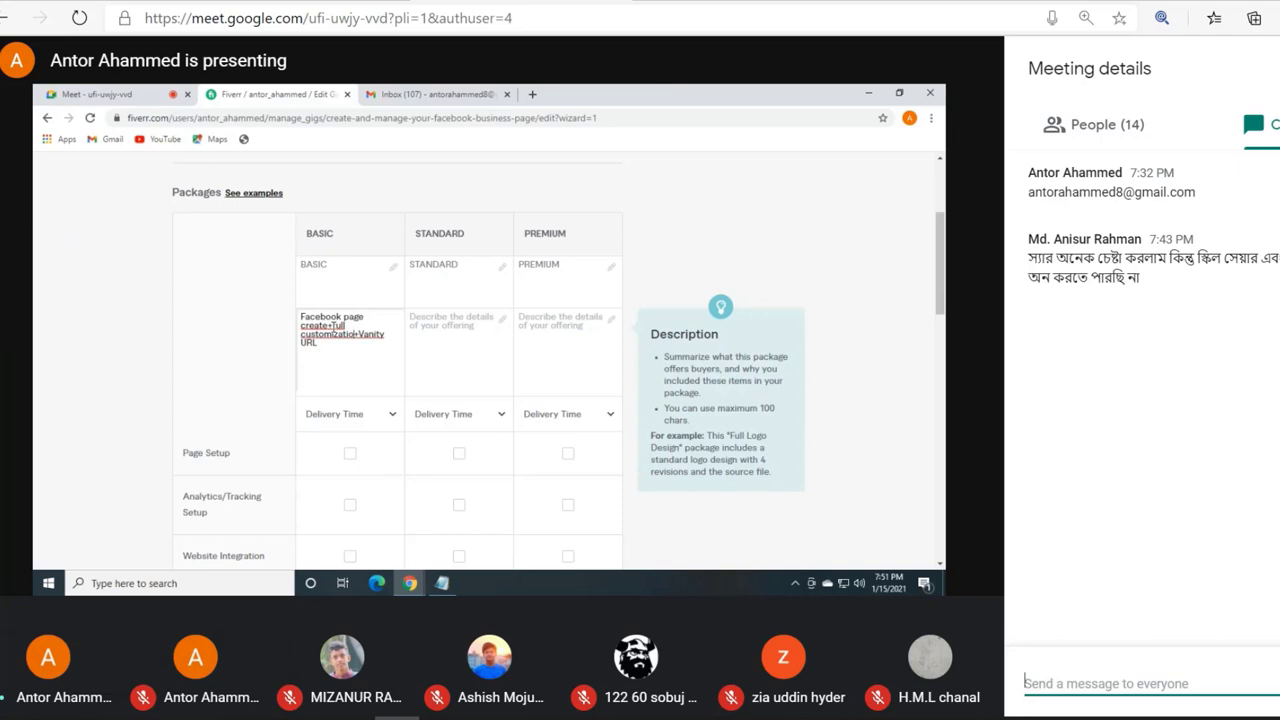
pyautogui.write('n')
pyautogui.write('f')
pyautogui.rightClick(346, 340)
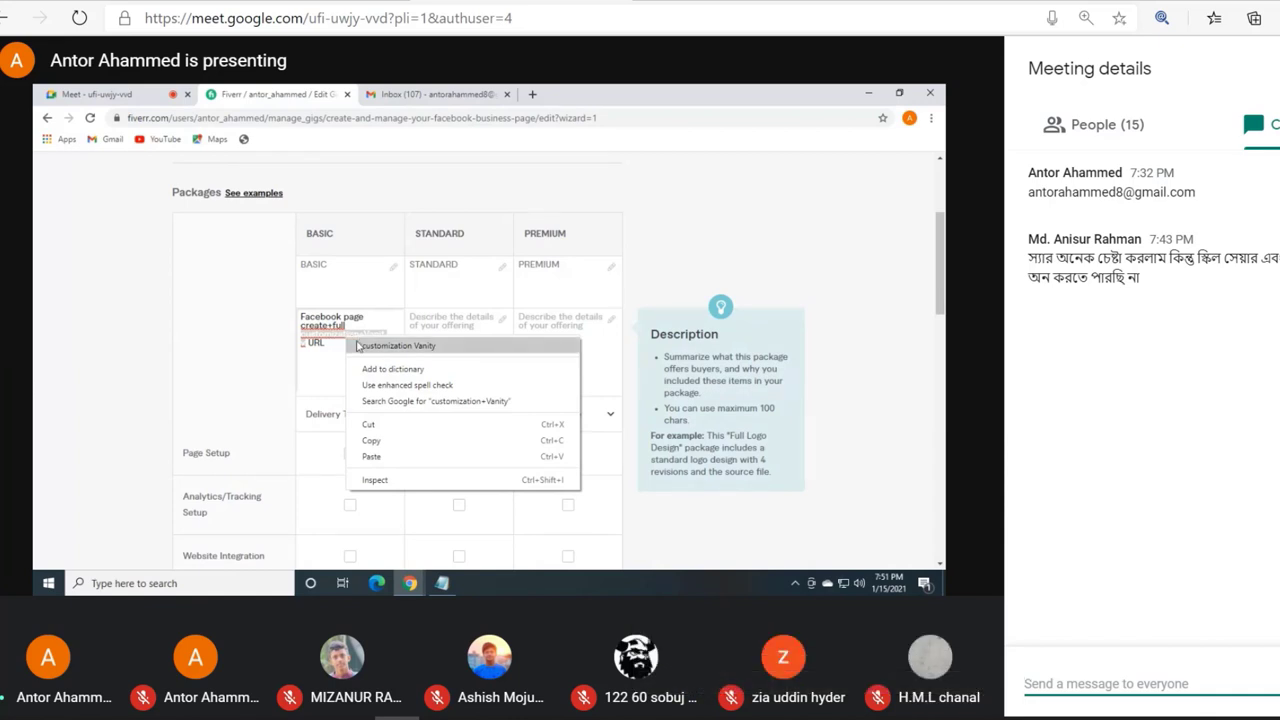
pyautogui.click(398, 345)
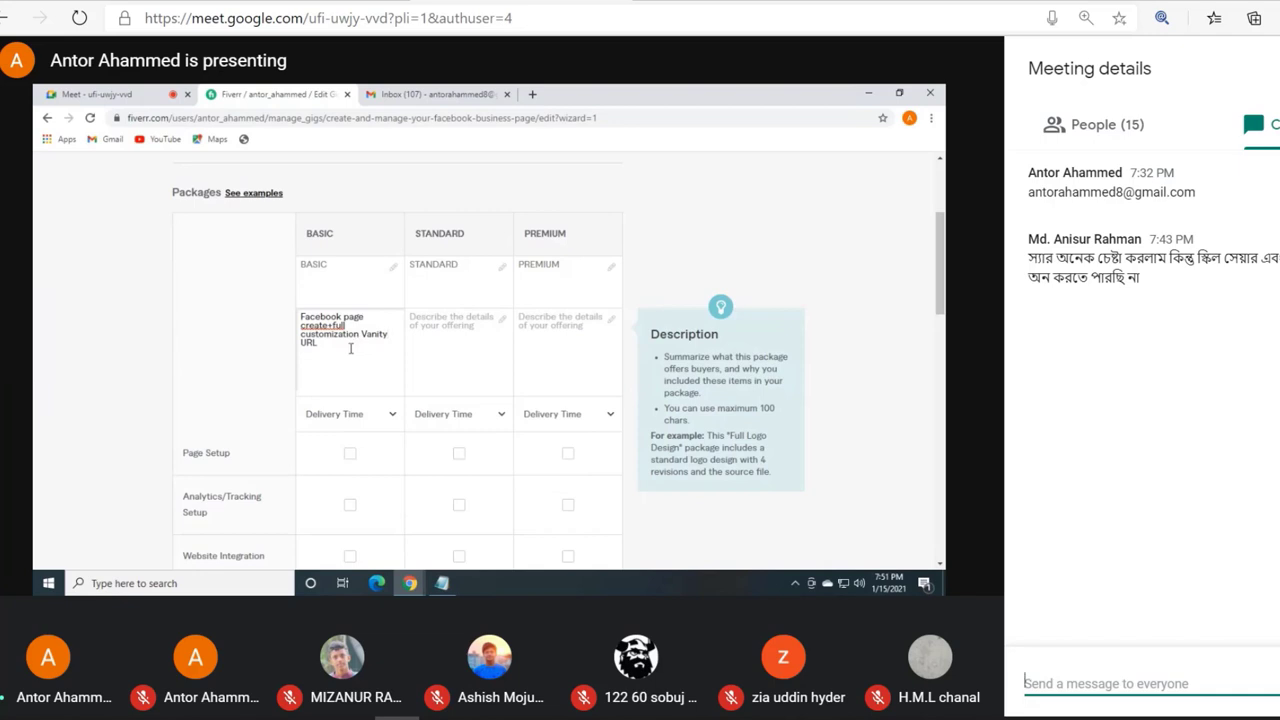
# Step: Separate the items of the basic package description with plus signs
pyautogui.click(334, 325)
pyautogui.click(338, 325)
pyautogui.write('+')
pyautogui.click(362, 337)
pyautogui.write('+')
# Step: Describe the standard package as Basic+ automation message+ CTA button
pyautogui.click(440, 323)
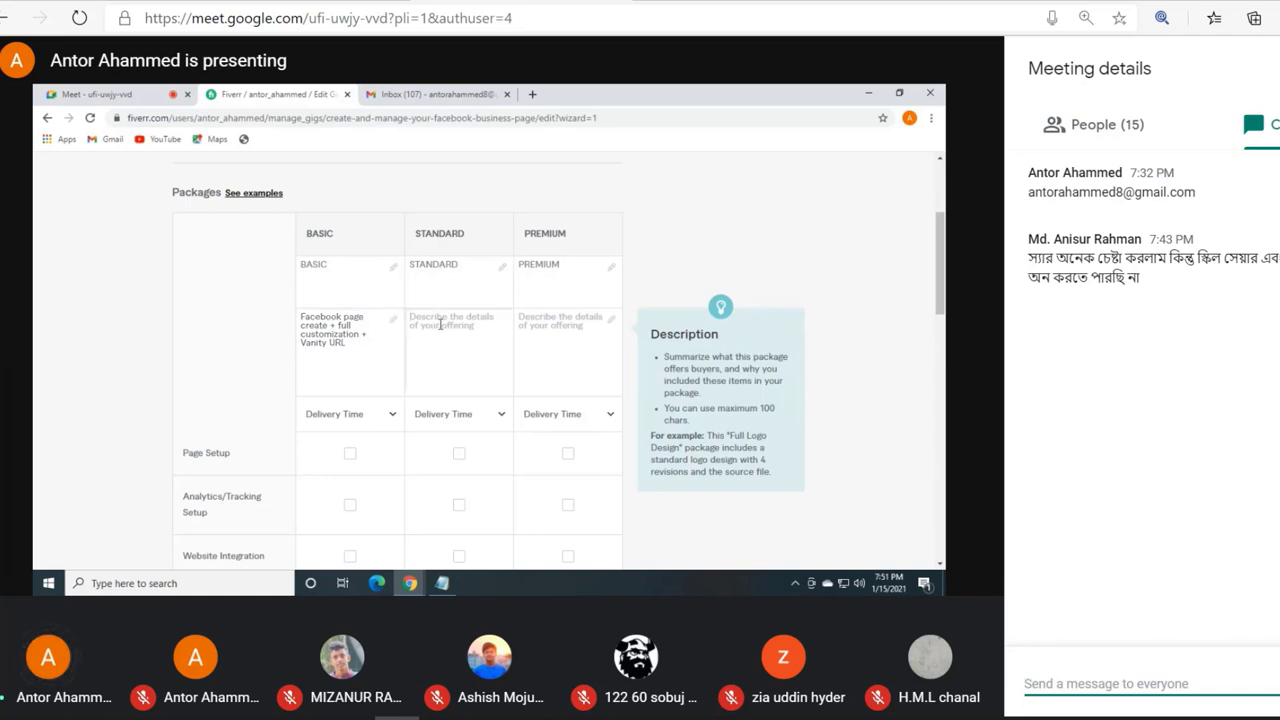
pyautogui.write('Basic+ automation message+ CT')
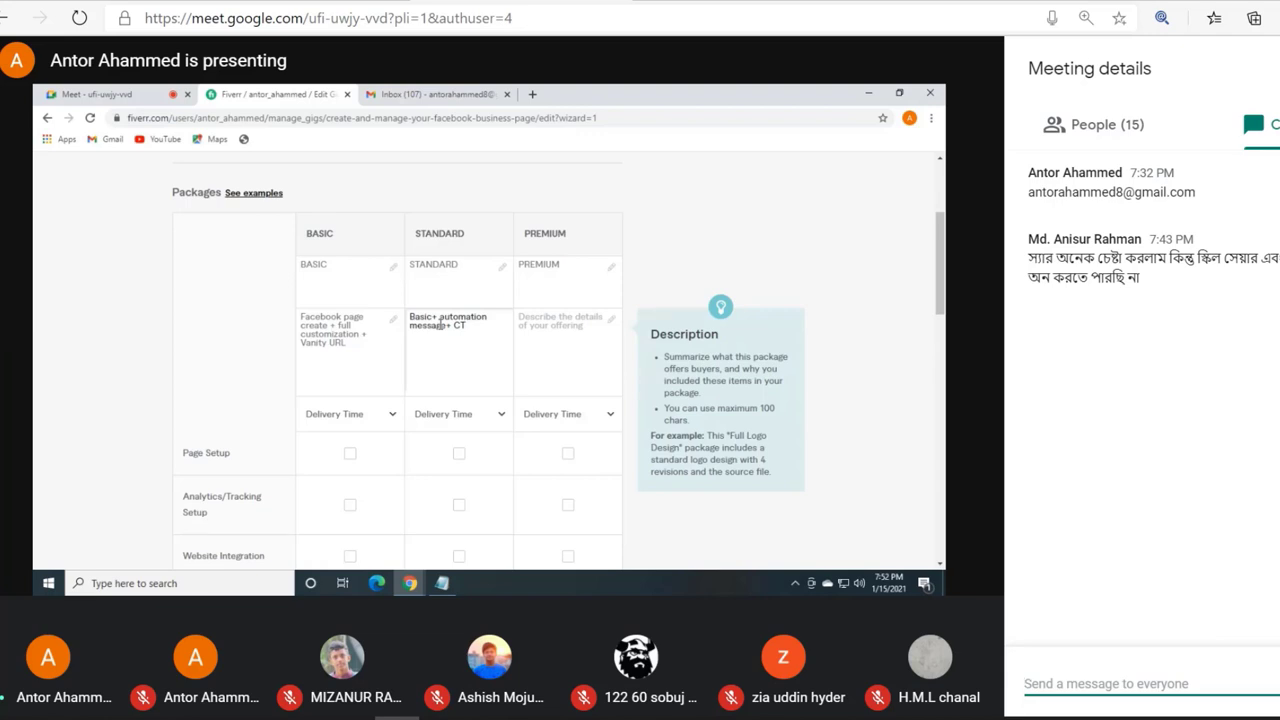
pyautogui.write('A ')
pyautogui.write('ba')
pyautogui.write('tto')
pyautogui.write('n')
pyautogui.press('BackSpace')
pyautogui.press('BackSpace')
pyautogui.press('BackSpace')
pyautogui.press('BackSpace')
pyautogui.press('BackSpace')
pyautogui.write('utton')
# Step: Start the premium package description with Standard+
pyautogui.click(535, 325)
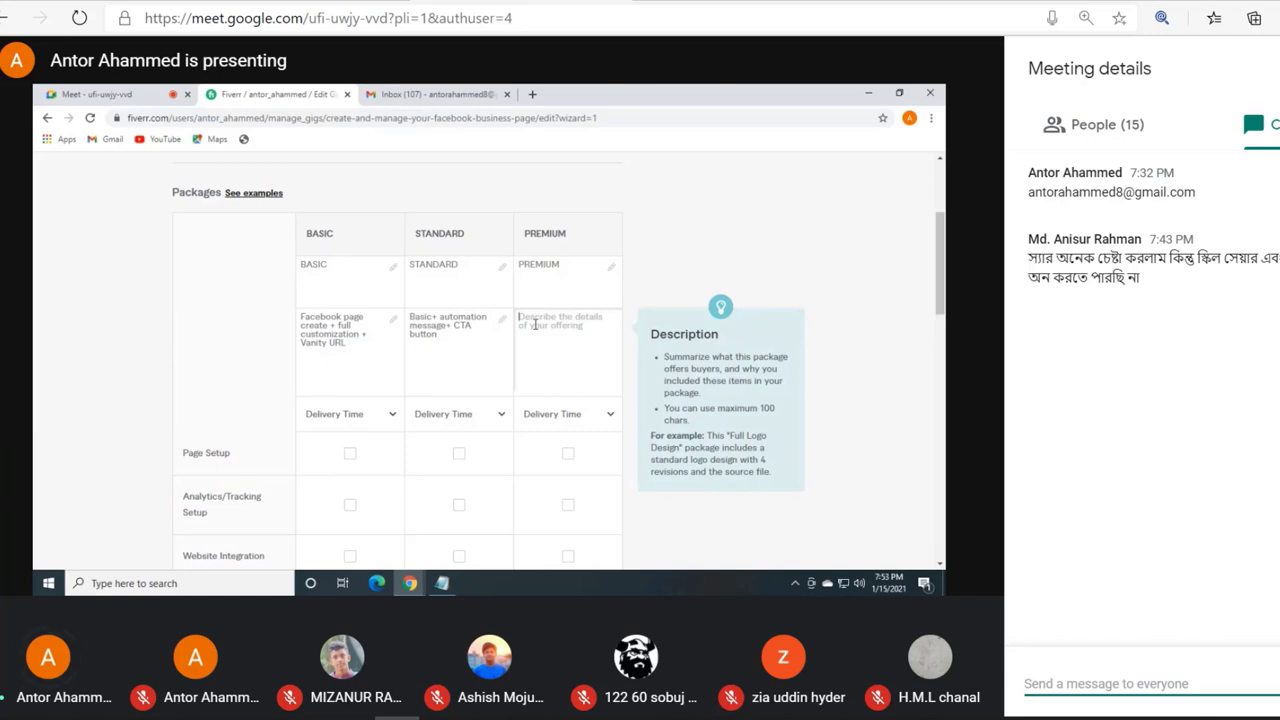
pyautogui.write('s')
pyautogui.press('BackSpace')
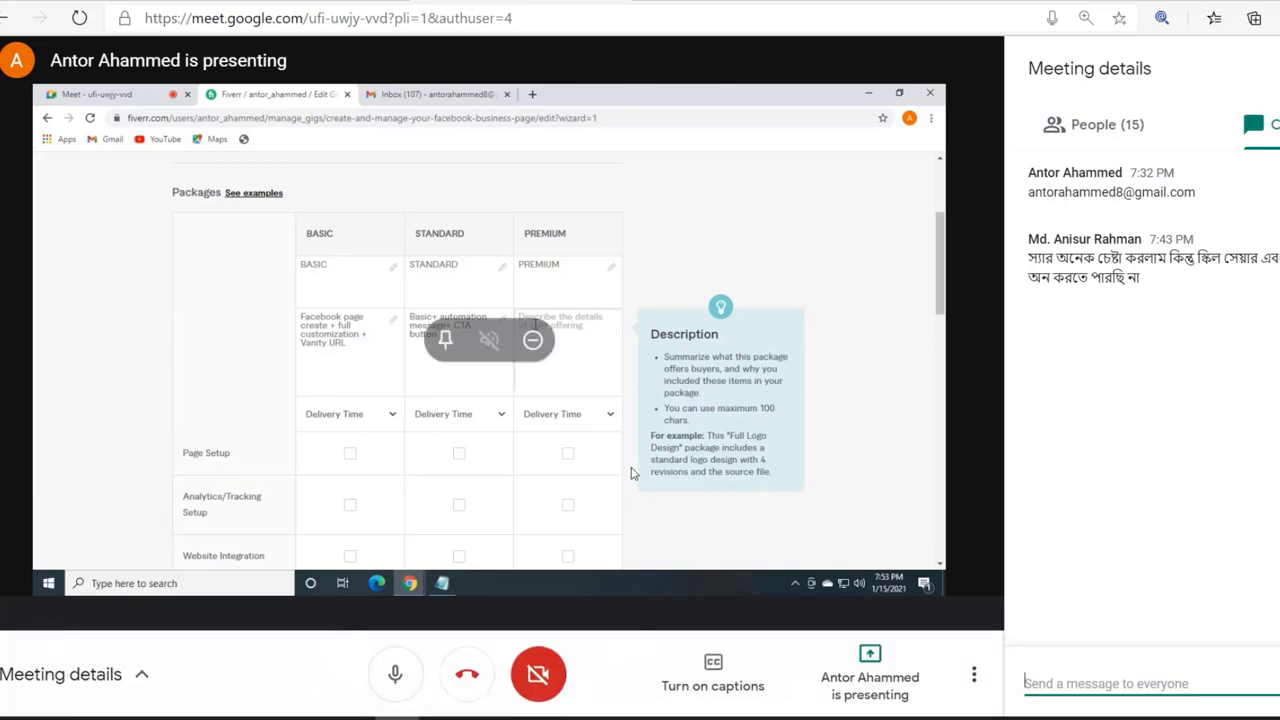
pyautogui.click(898, 362)
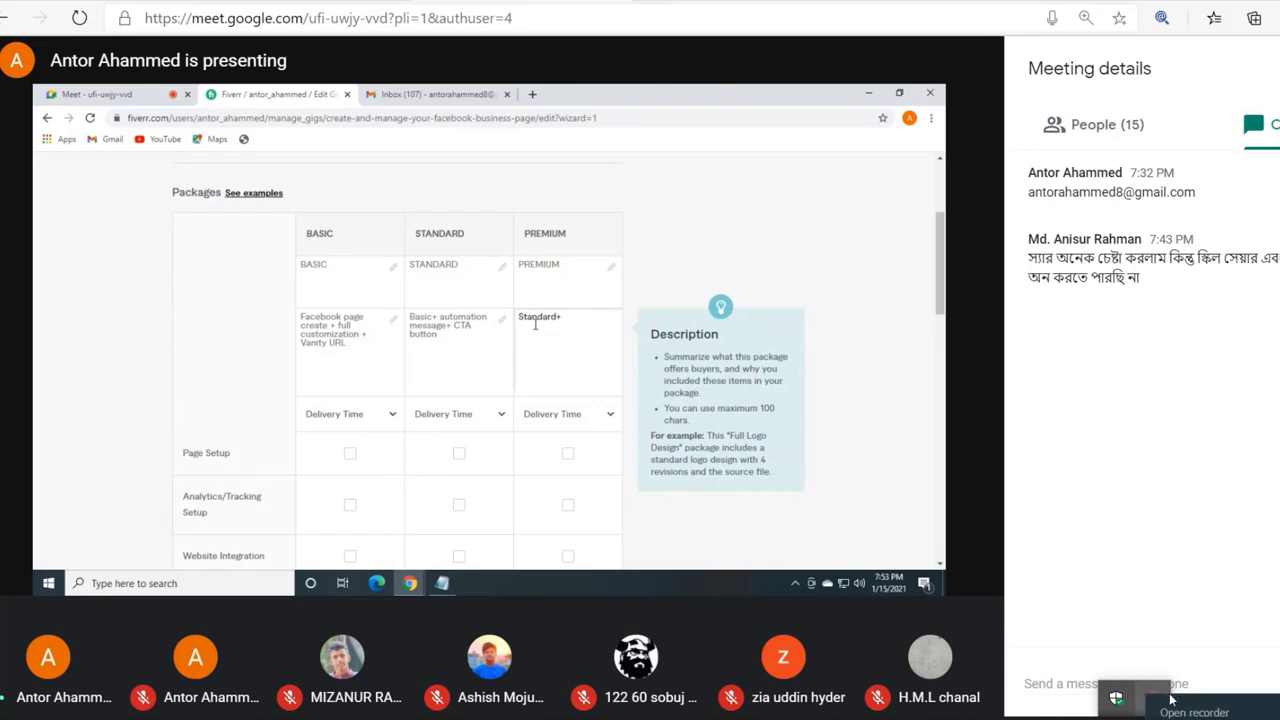
pyautogui.click(1165, 697)
pyautogui.click(1135, 688)
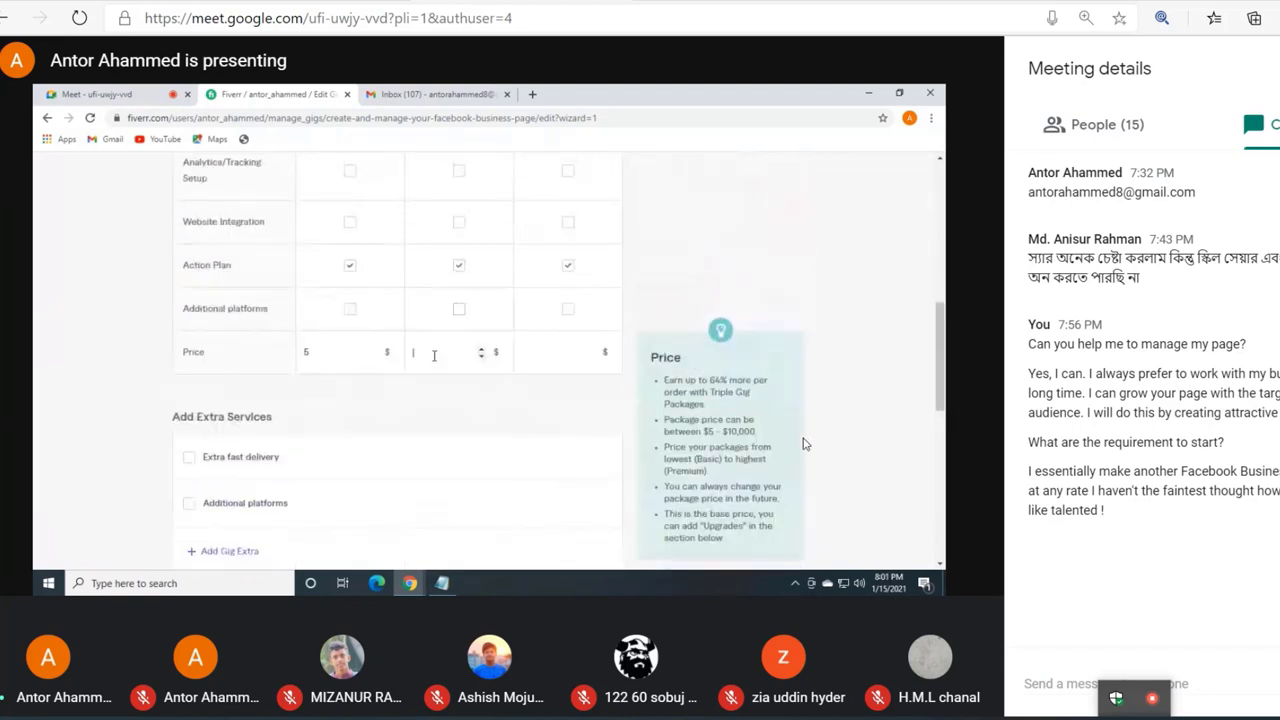
# Step: Turn the microphone on in the meeting
pyautogui.doubleClick(397, 675)
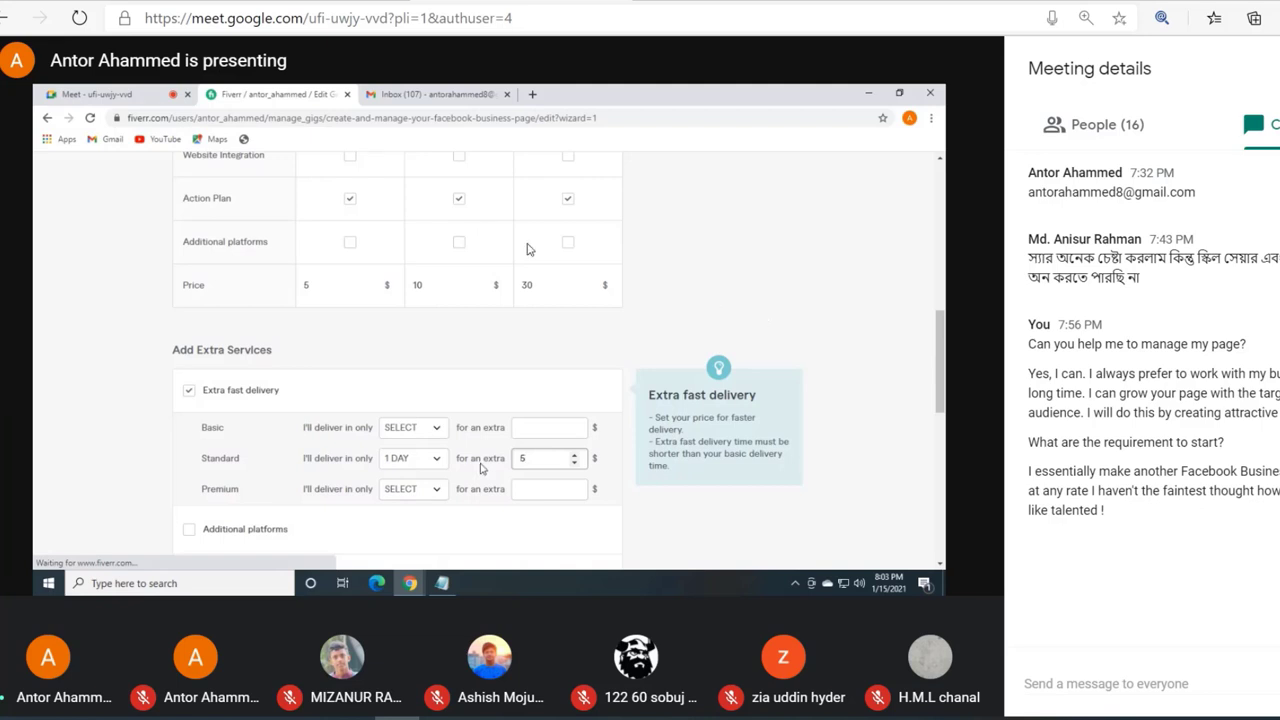
pyautogui.click(395, 672)
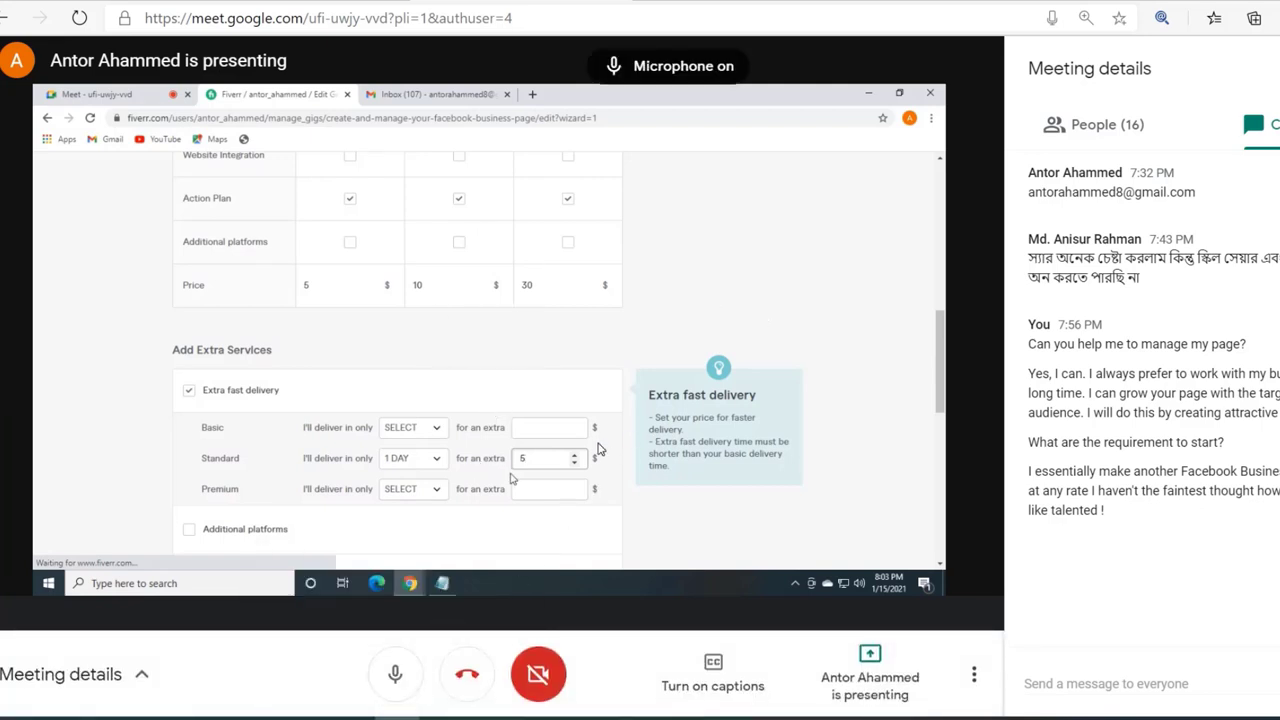
pyautogui.moveTo(598, 450)
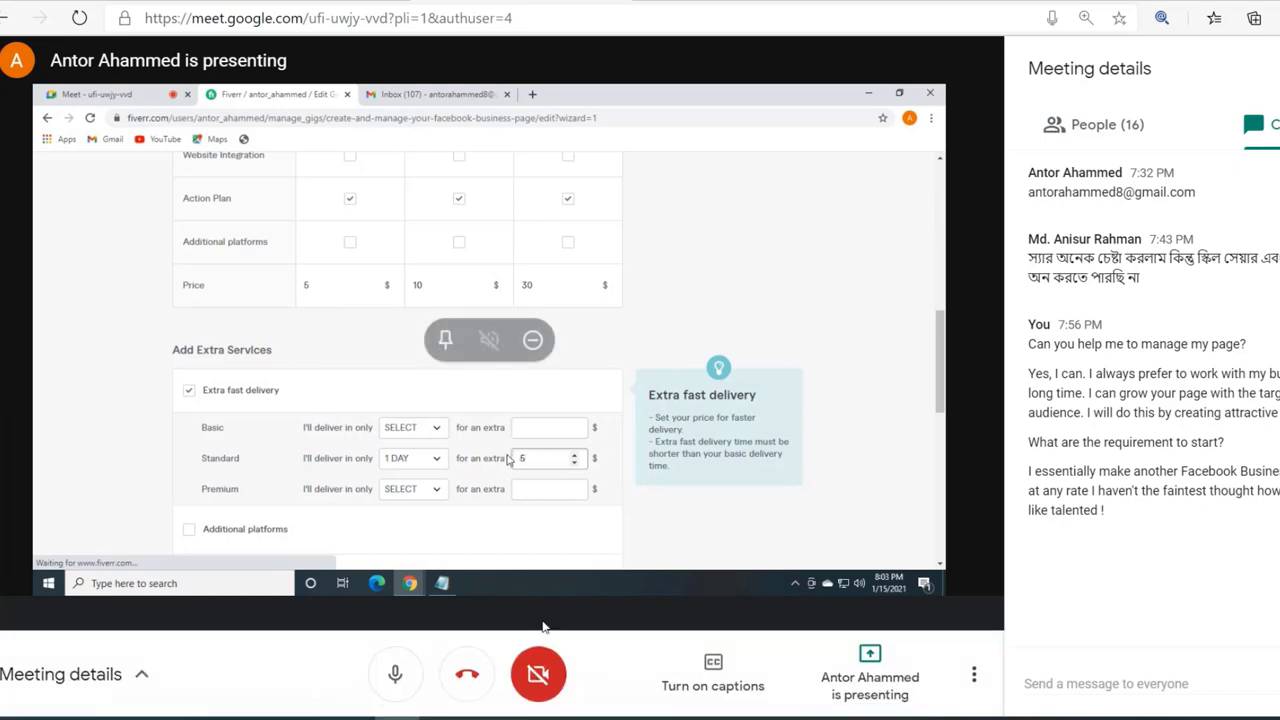
pyautogui.click(397, 678)
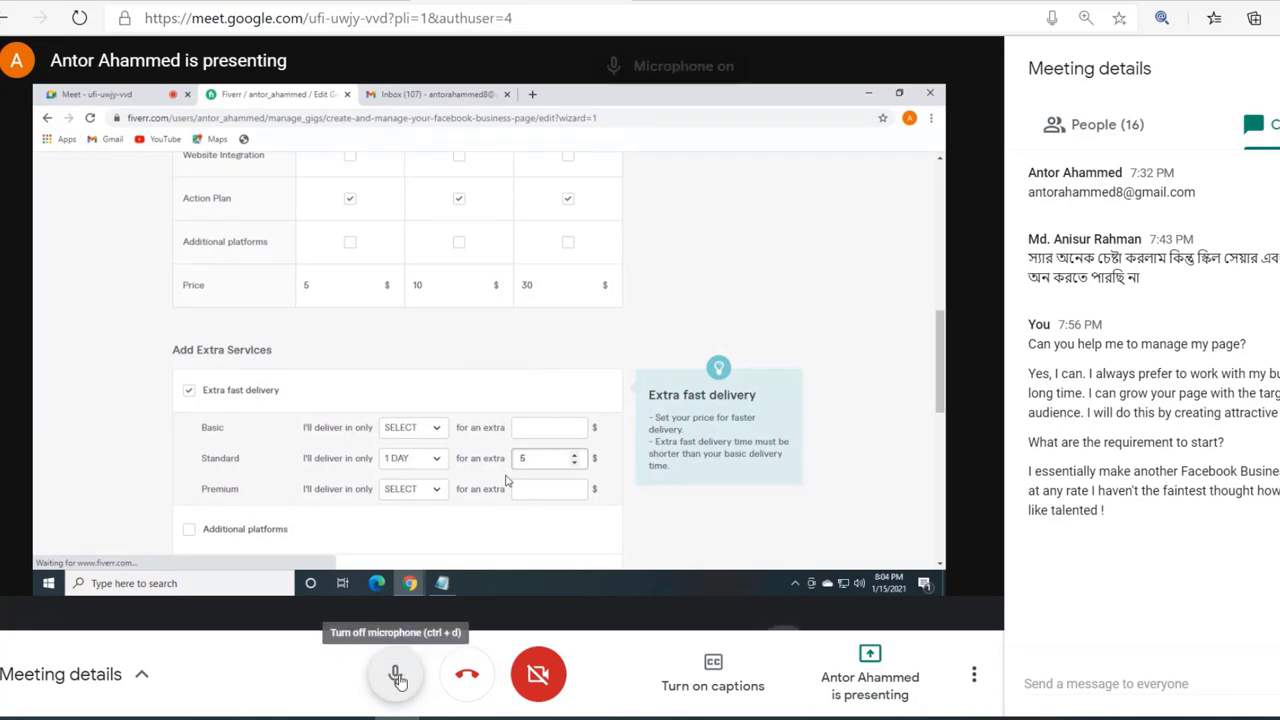
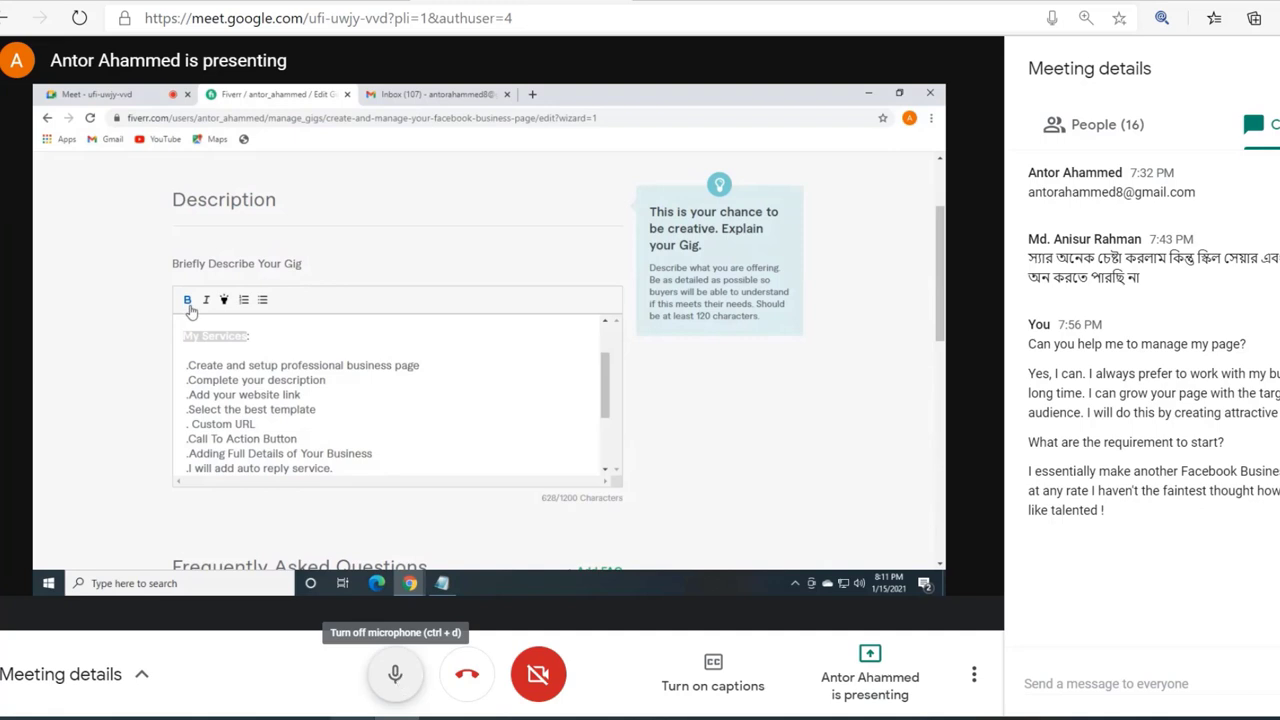
# Step: Toggle the microphone off and back on several times, leaving it on
pyautogui.click(397, 677)
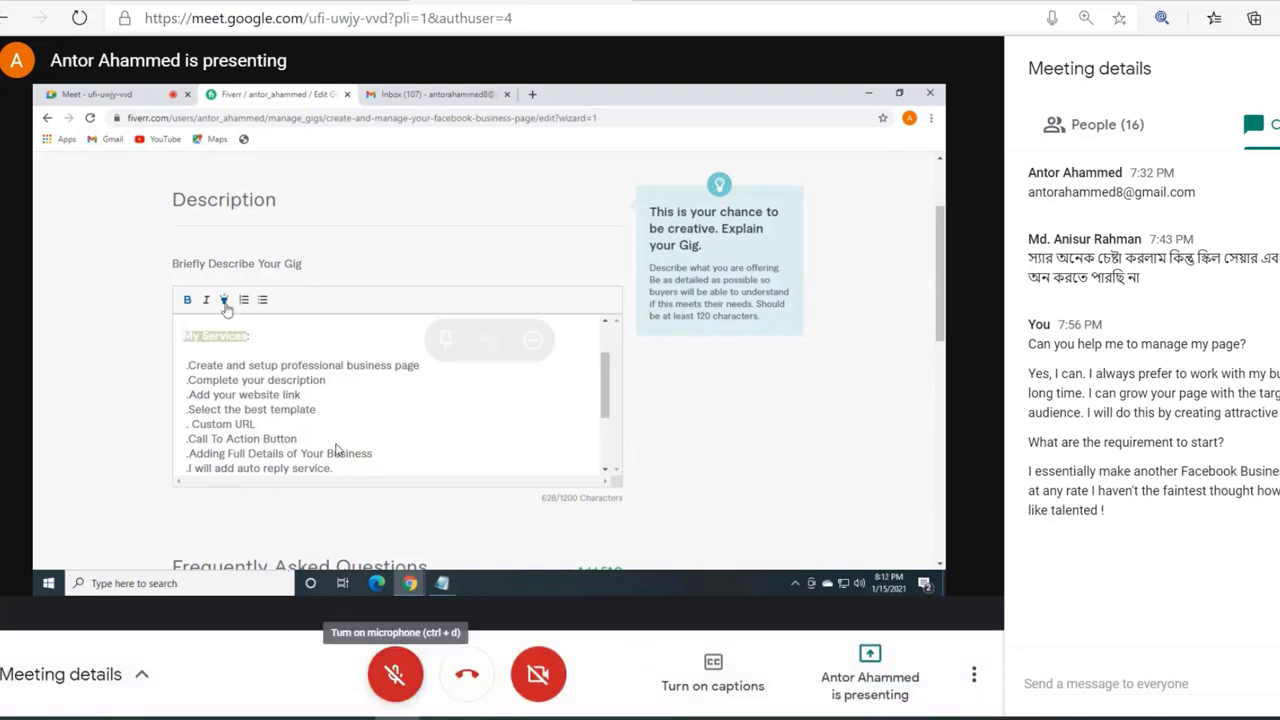
pyautogui.click(396, 680)
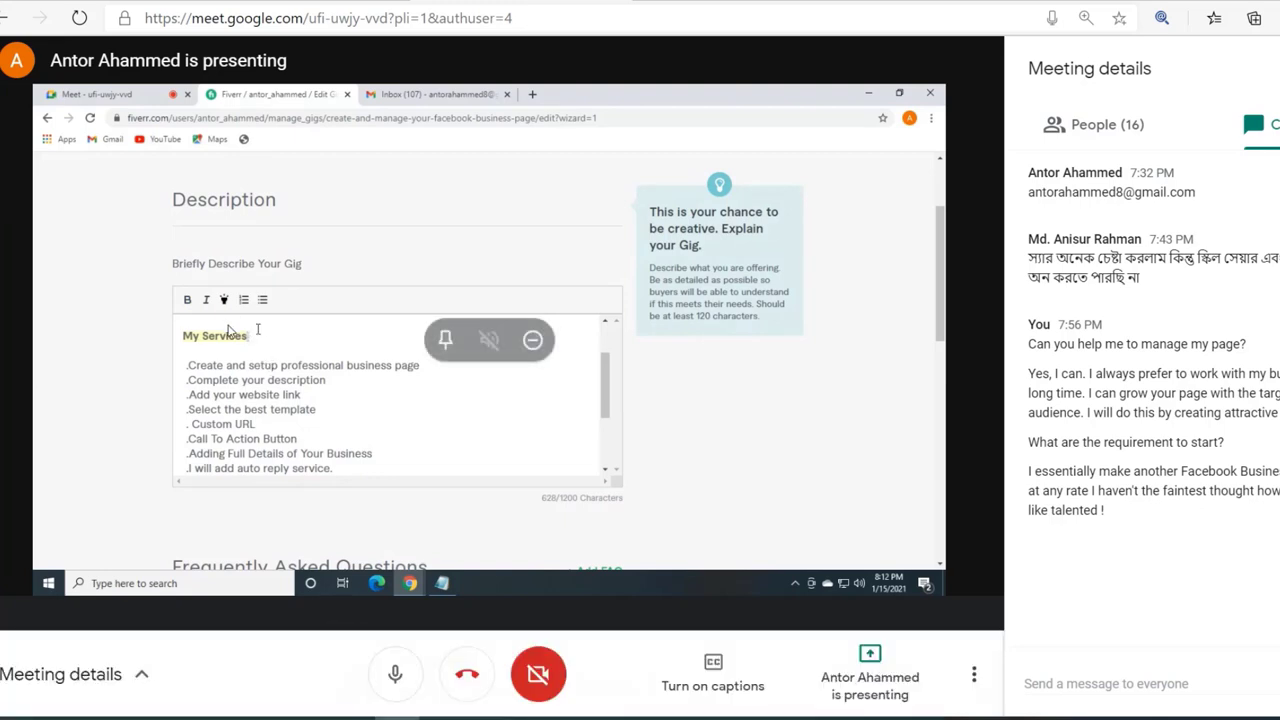
pyautogui.click(397, 674)
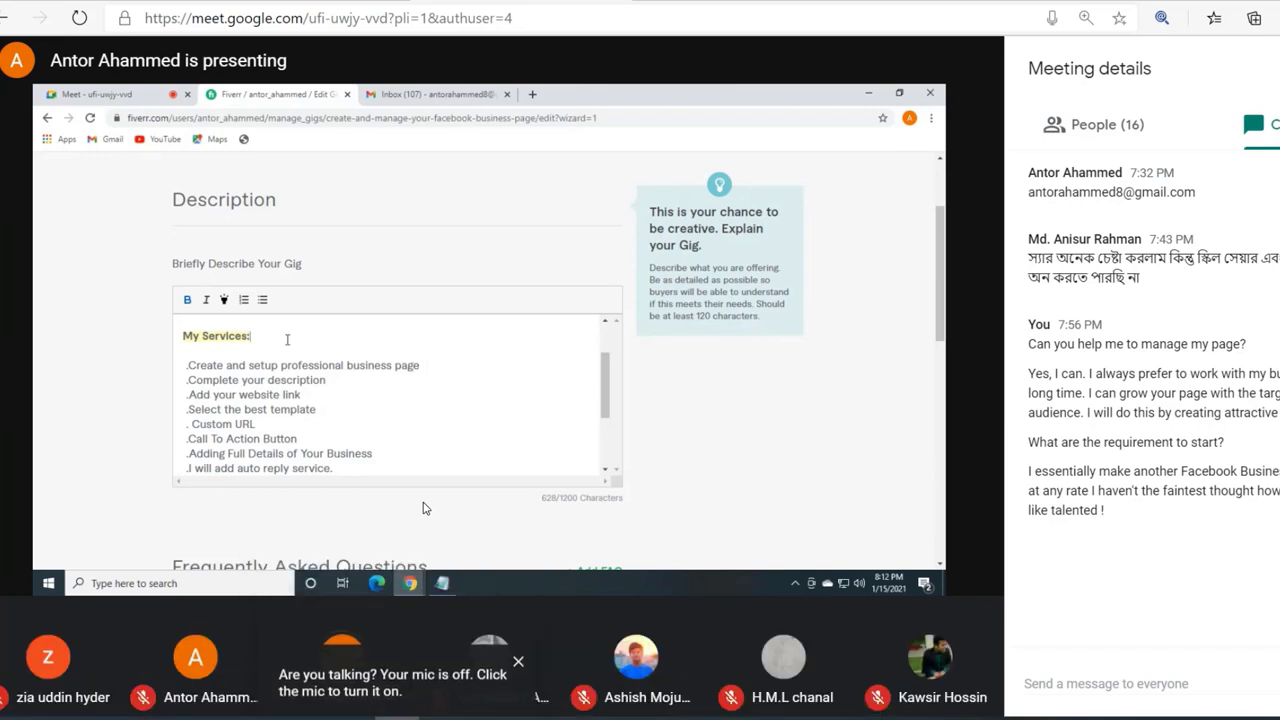
pyautogui.moveTo(468, 672)
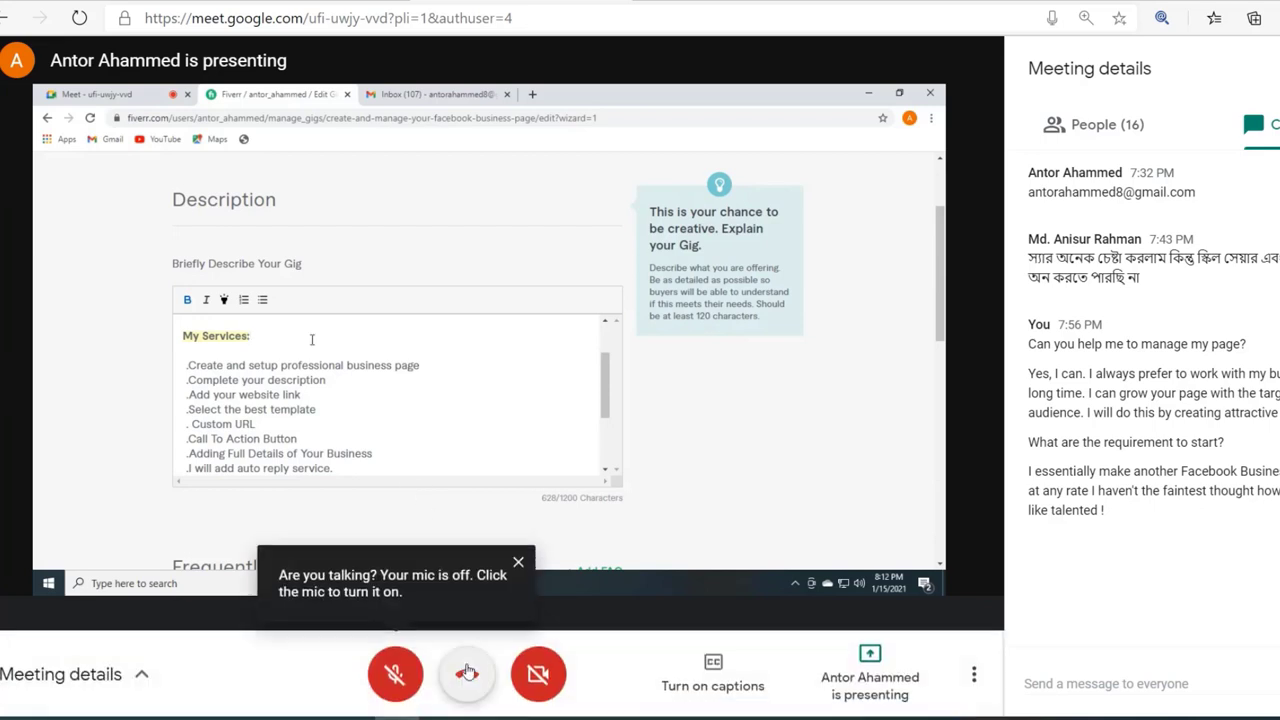
pyautogui.click(393, 678)
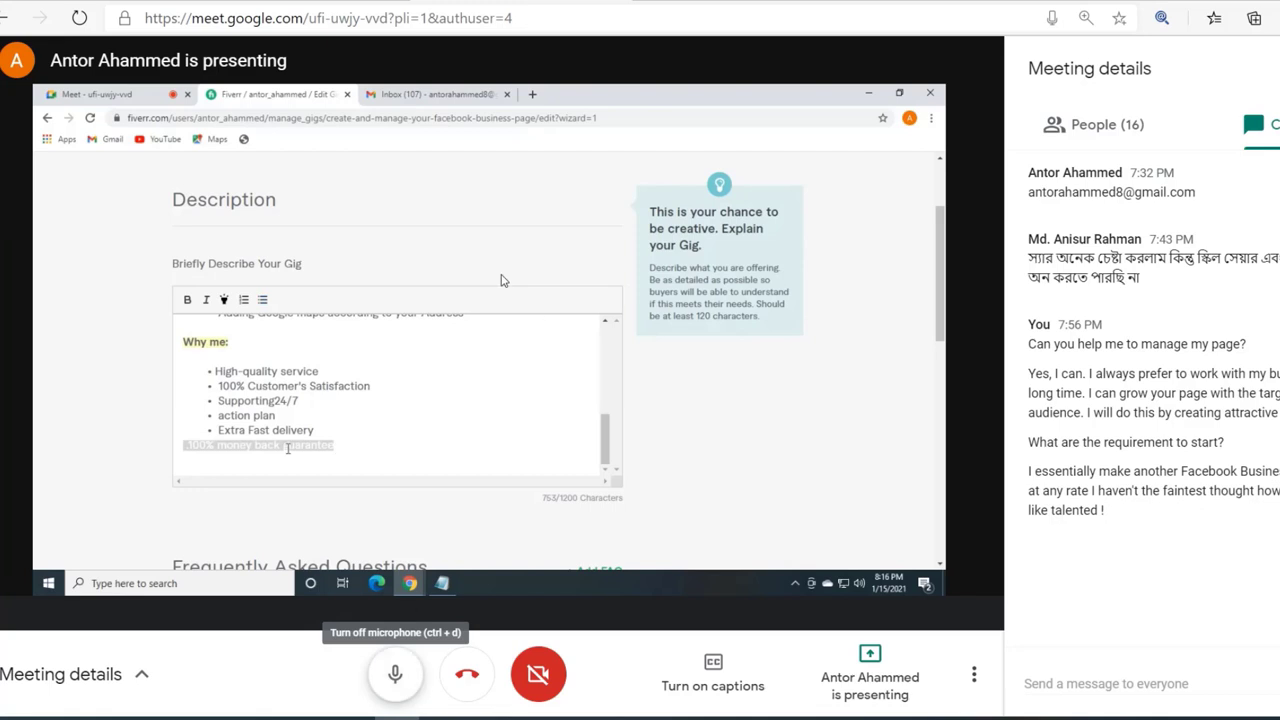
pyautogui.click(395, 674)
pyautogui.moveTo(452, 398)
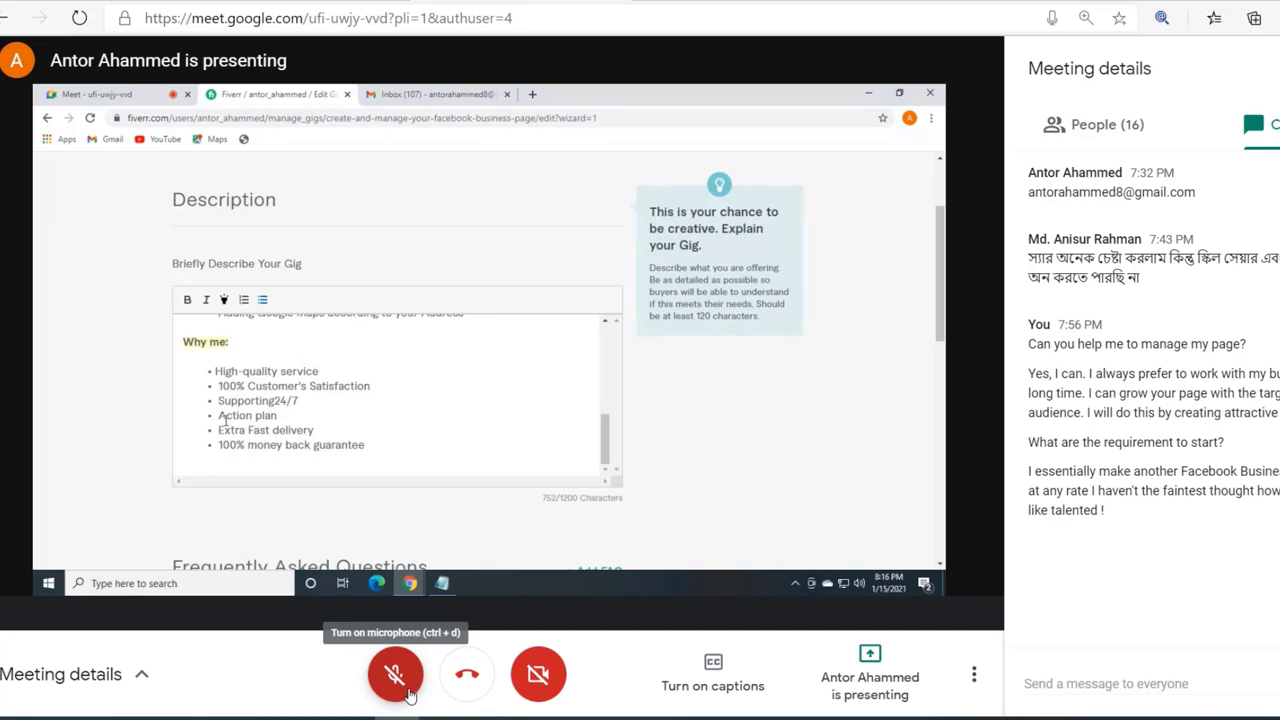
pyautogui.click(409, 695)
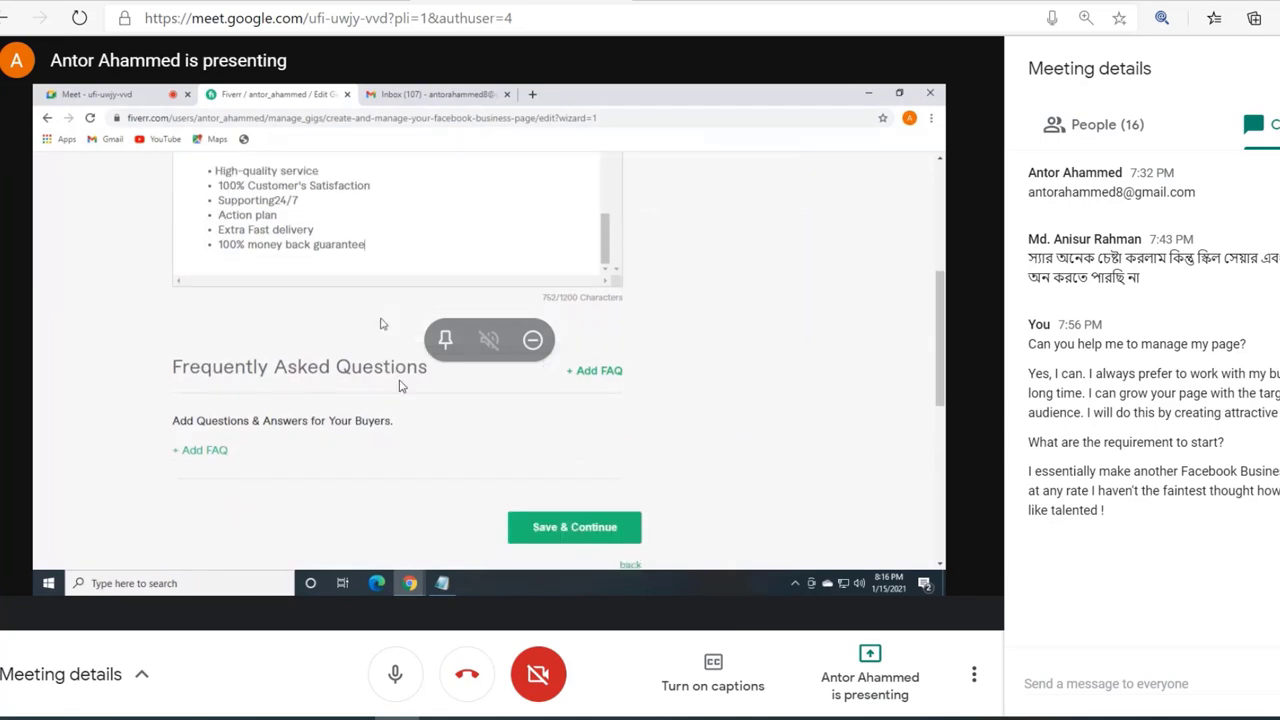
# Step: Send the chat message 'Please think me as a friend and send messagebefore placing an order' to everyone
pyautogui.click(1083, 680)
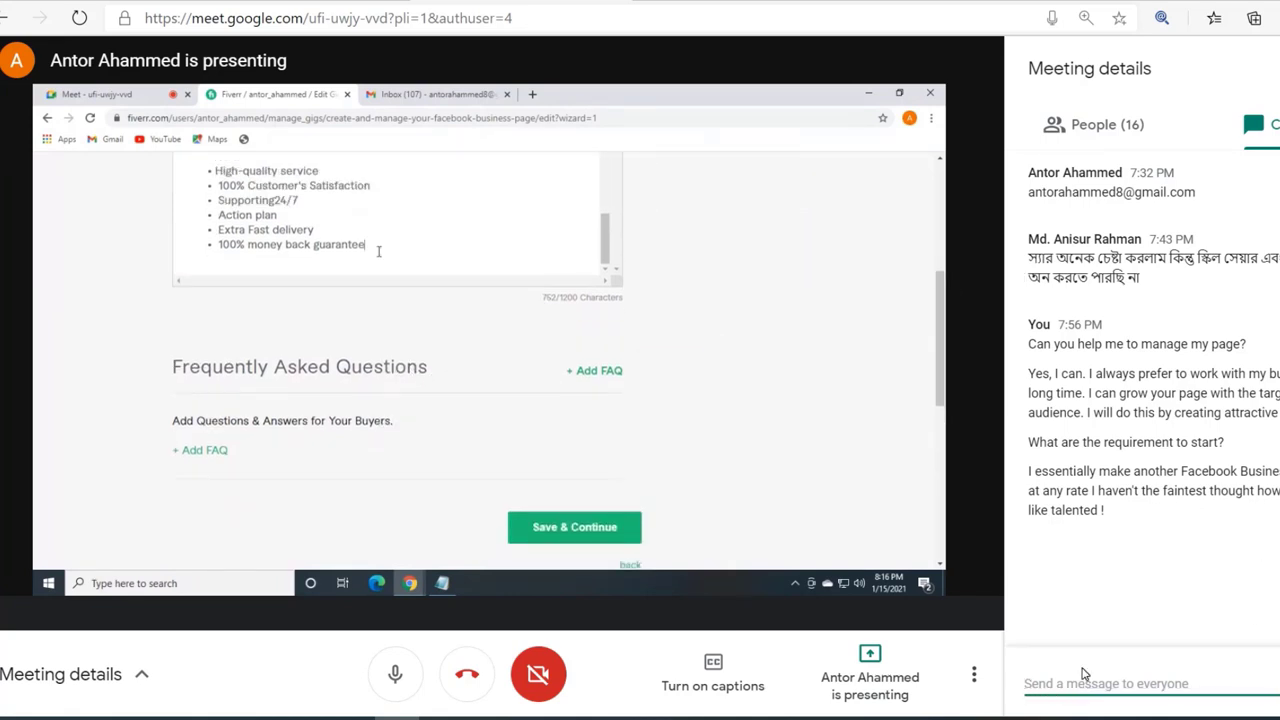
pyautogui.write('Please')
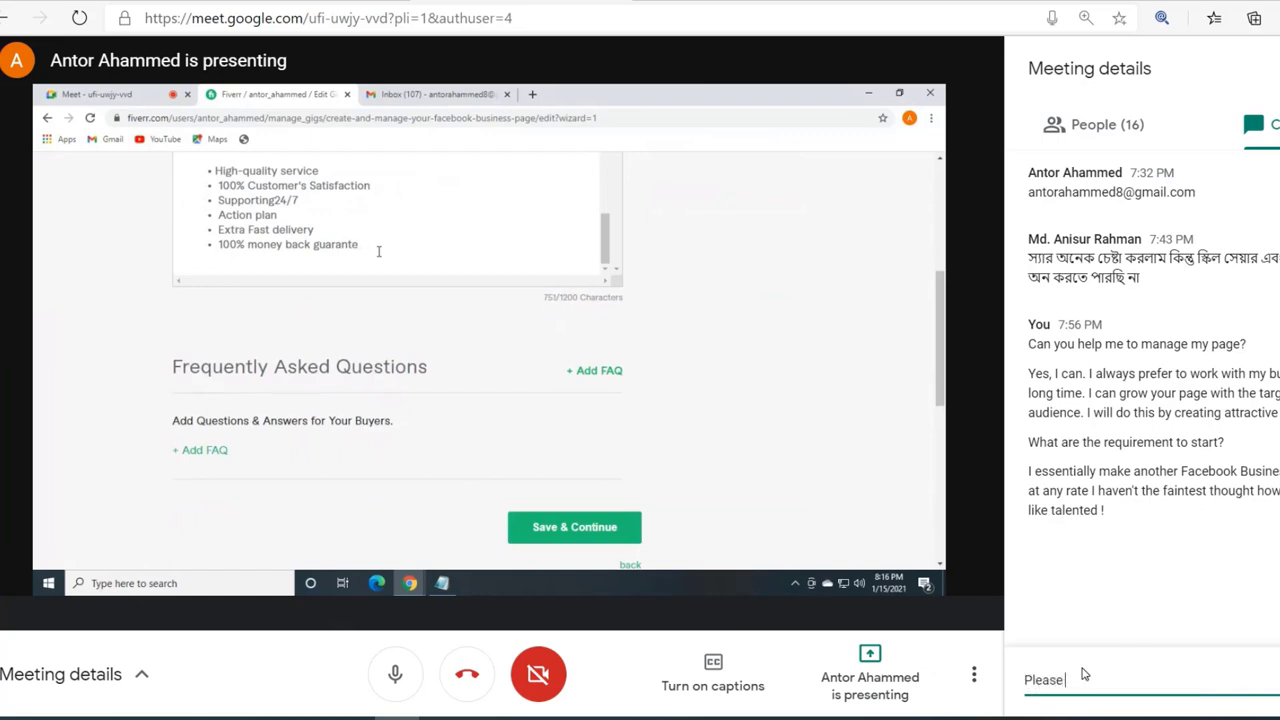
pyautogui.write(' think me as a')
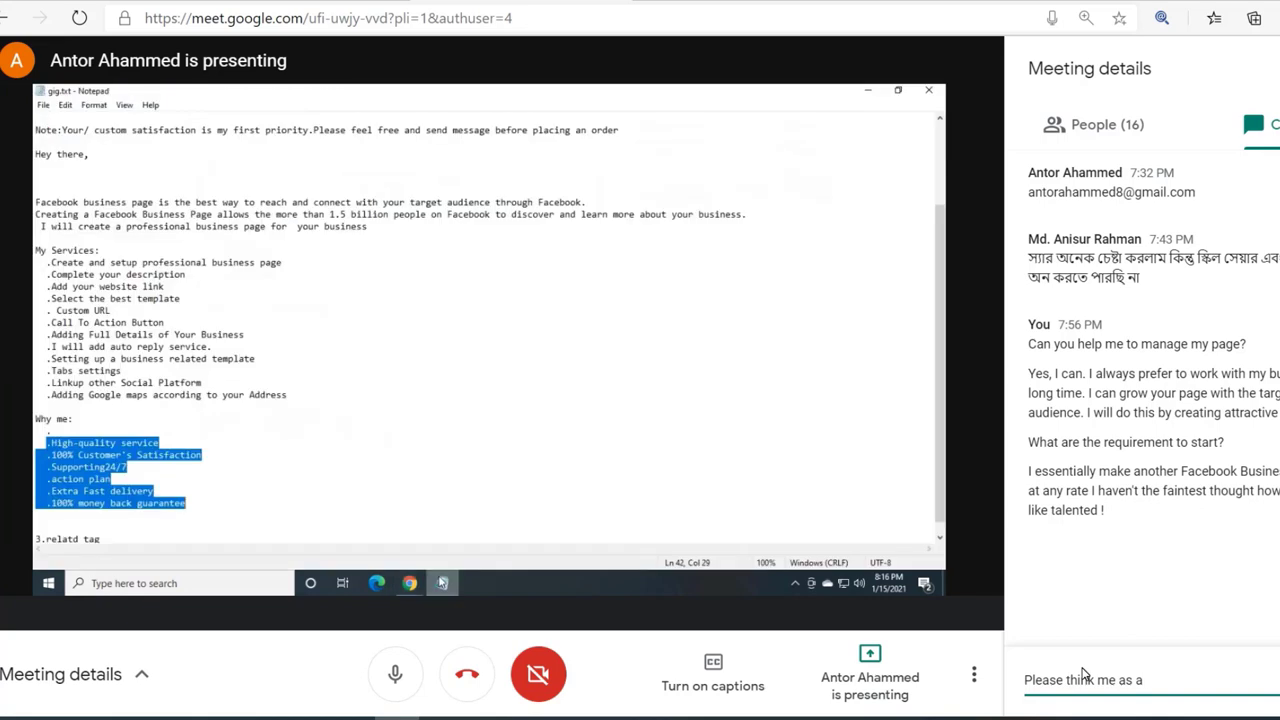
pyautogui.write(' fr')
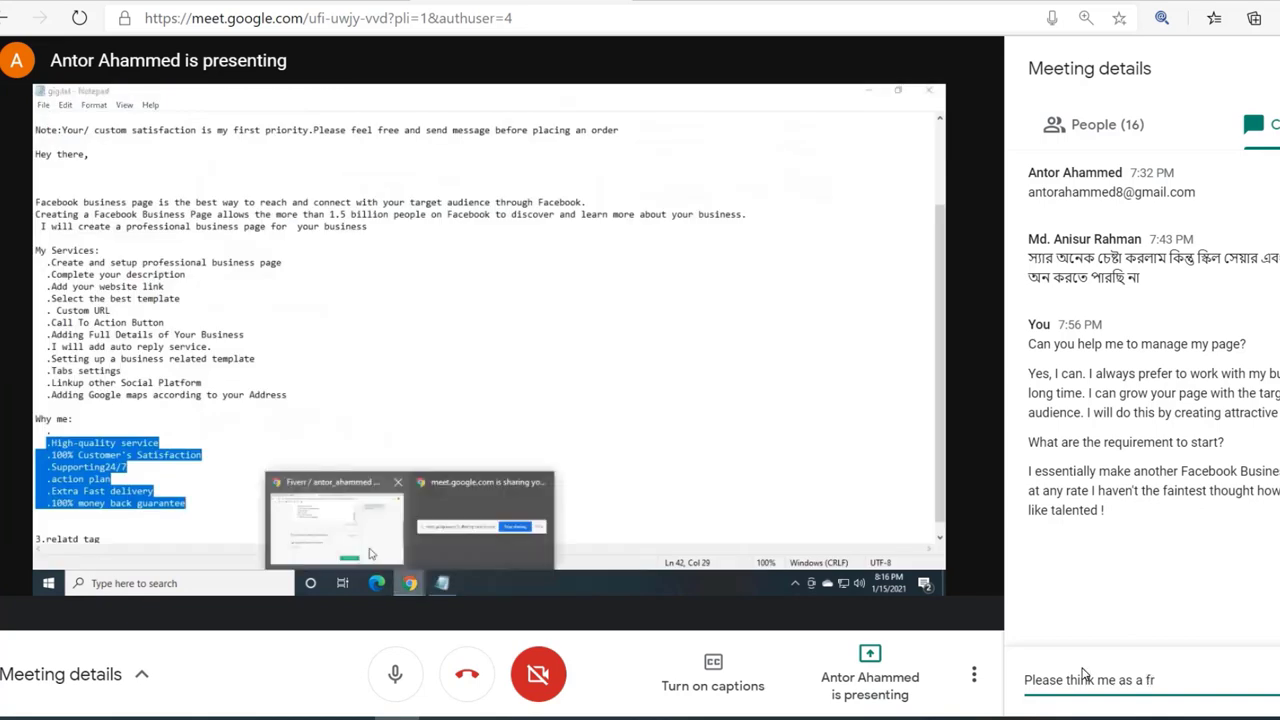
pyautogui.write('iend')
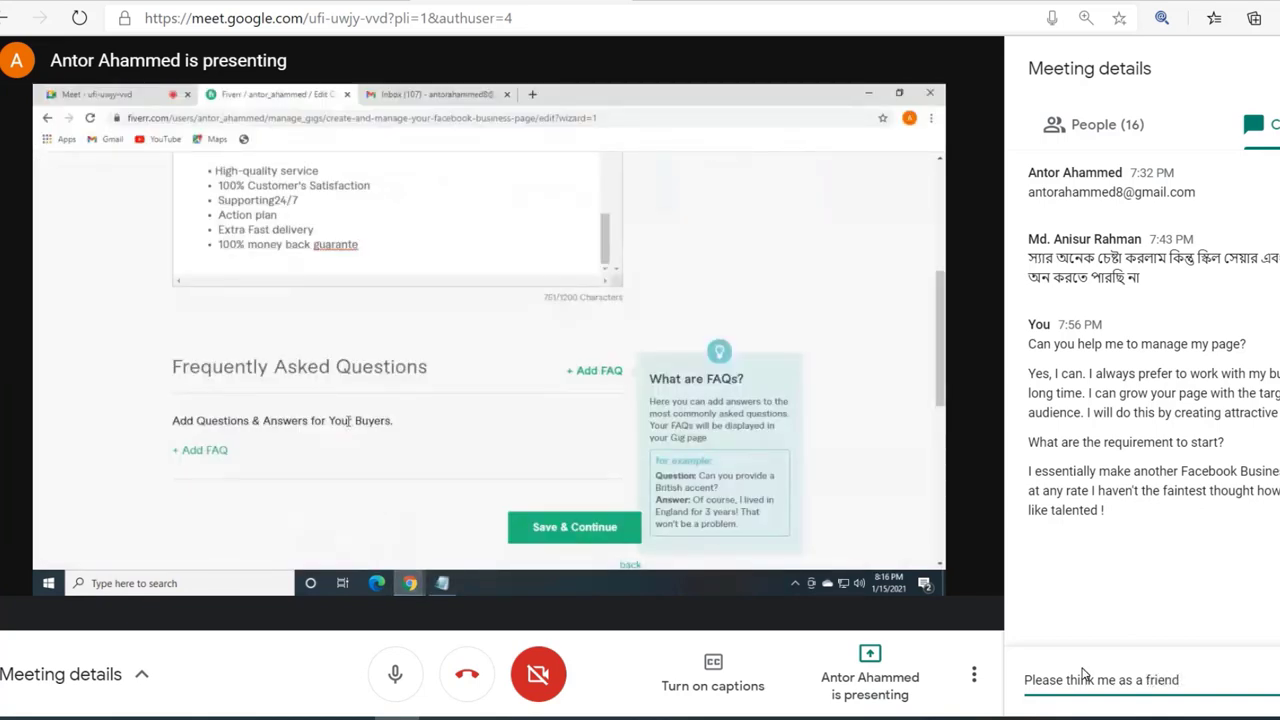
pyautogui.write(' and send me')
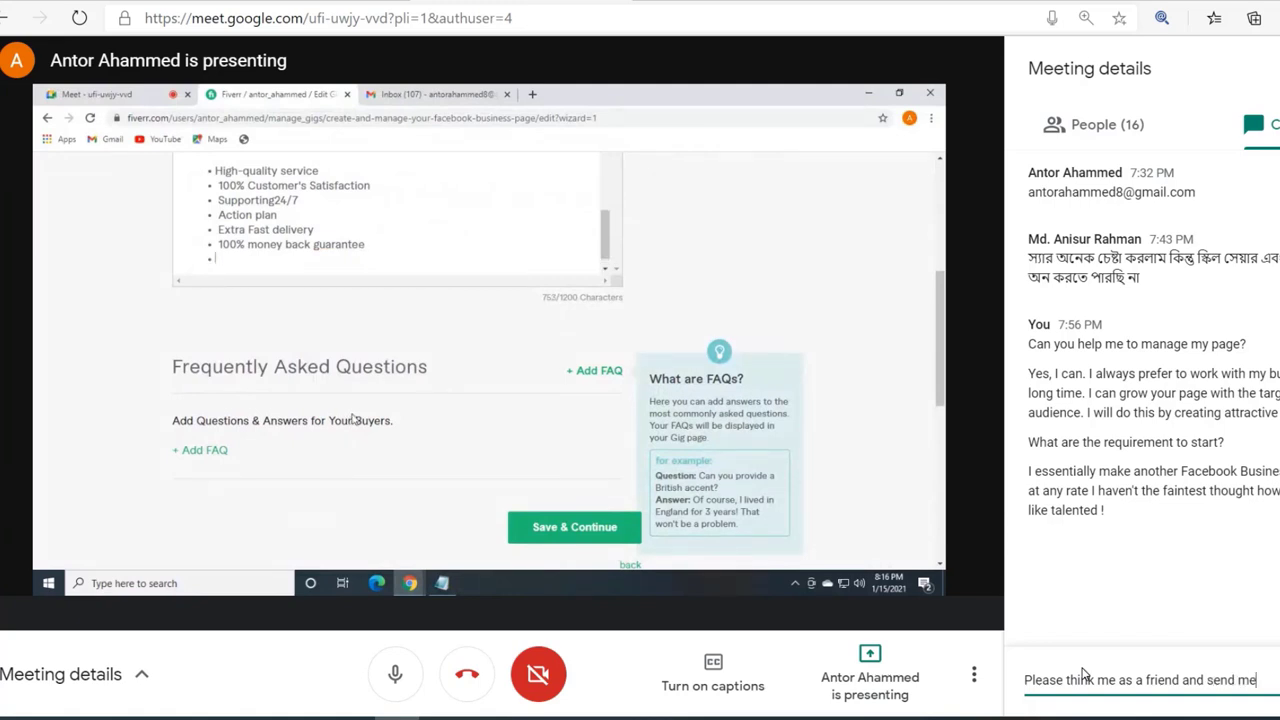
pyautogui.write('ssage')
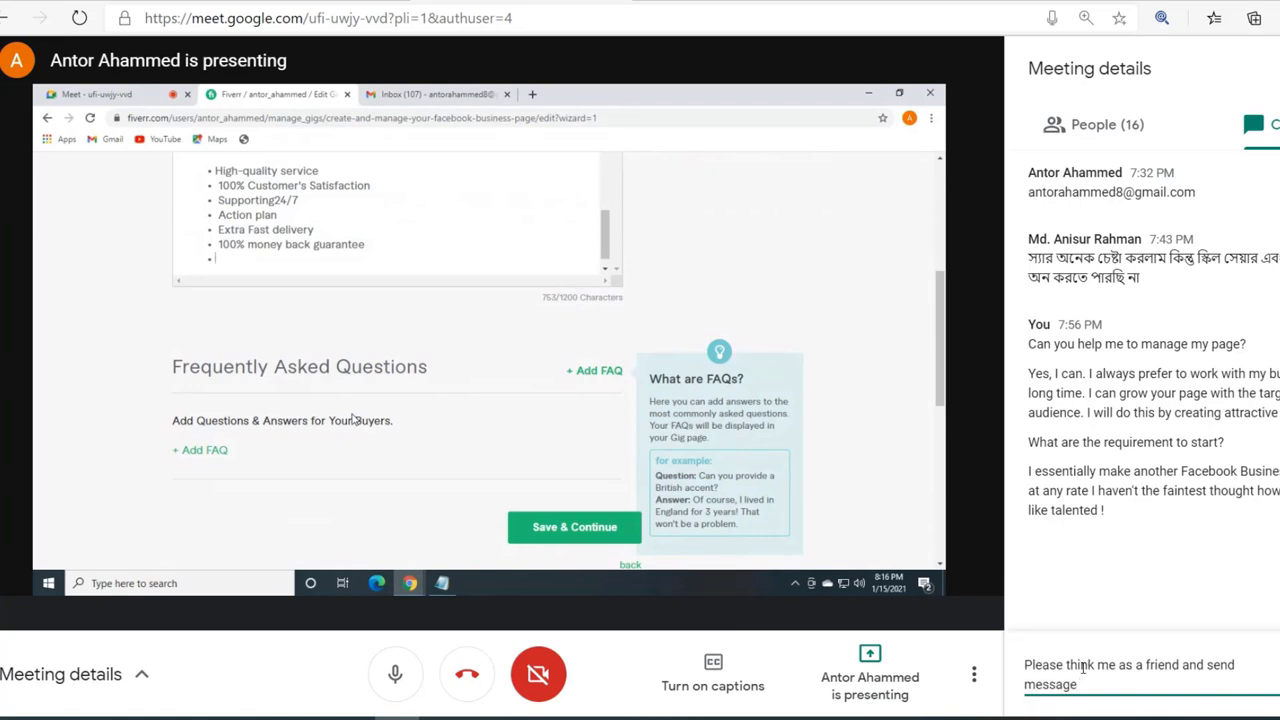
pyautogui.write('before placing')
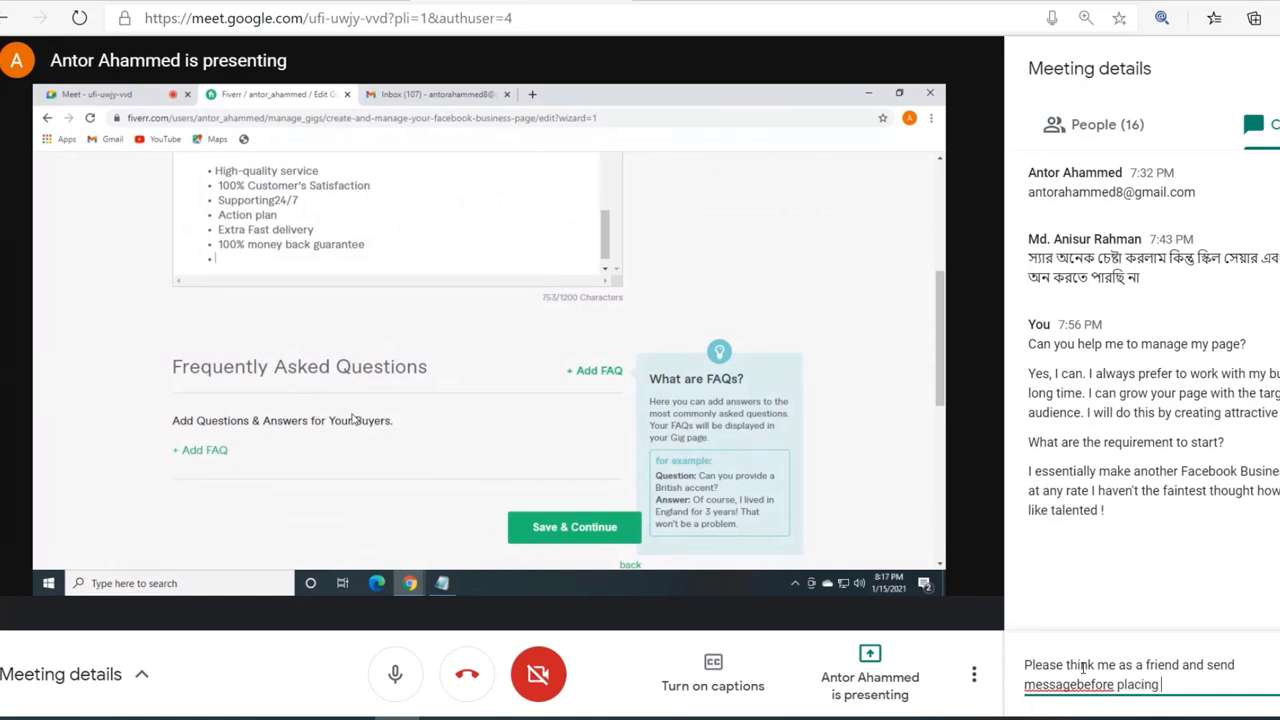
pyautogui.write(' an order')
pyautogui.press('Return')
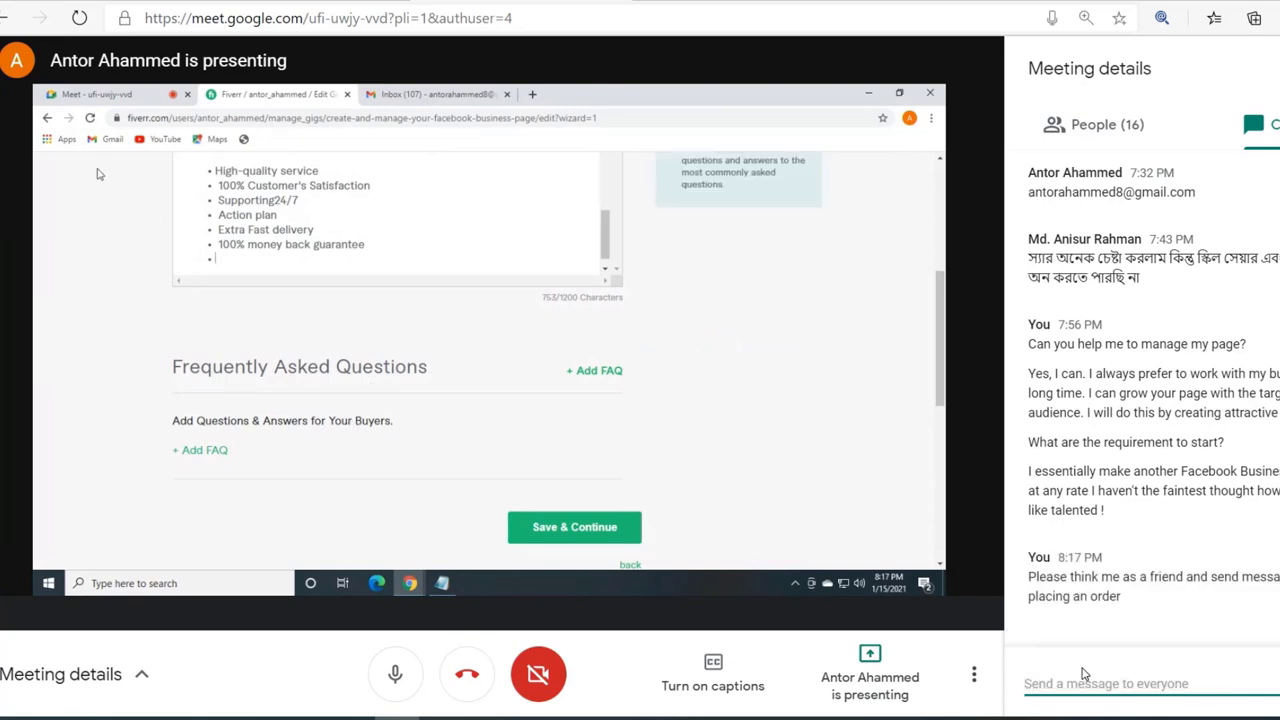
# Step: Send the chat message 'Thanks' to everyone
pyautogui.write('Thabk')
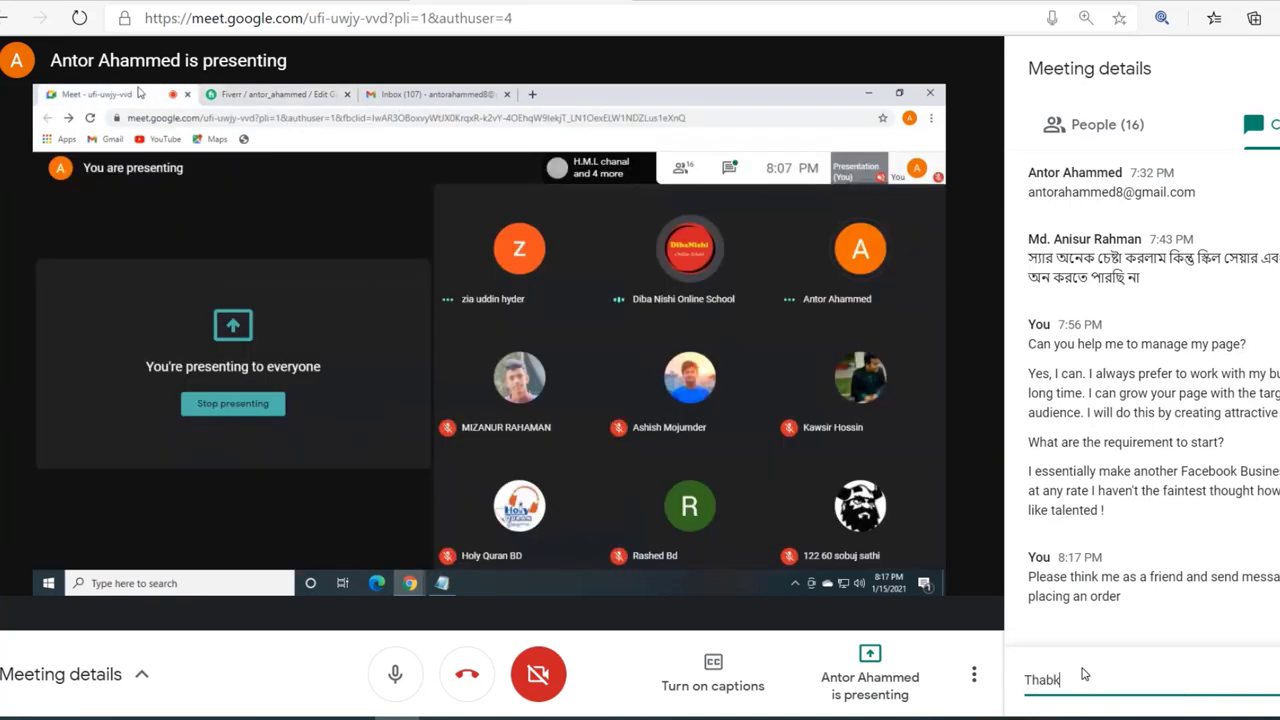
pyautogui.press('BackSpace')
pyautogui.press('BackSpace')
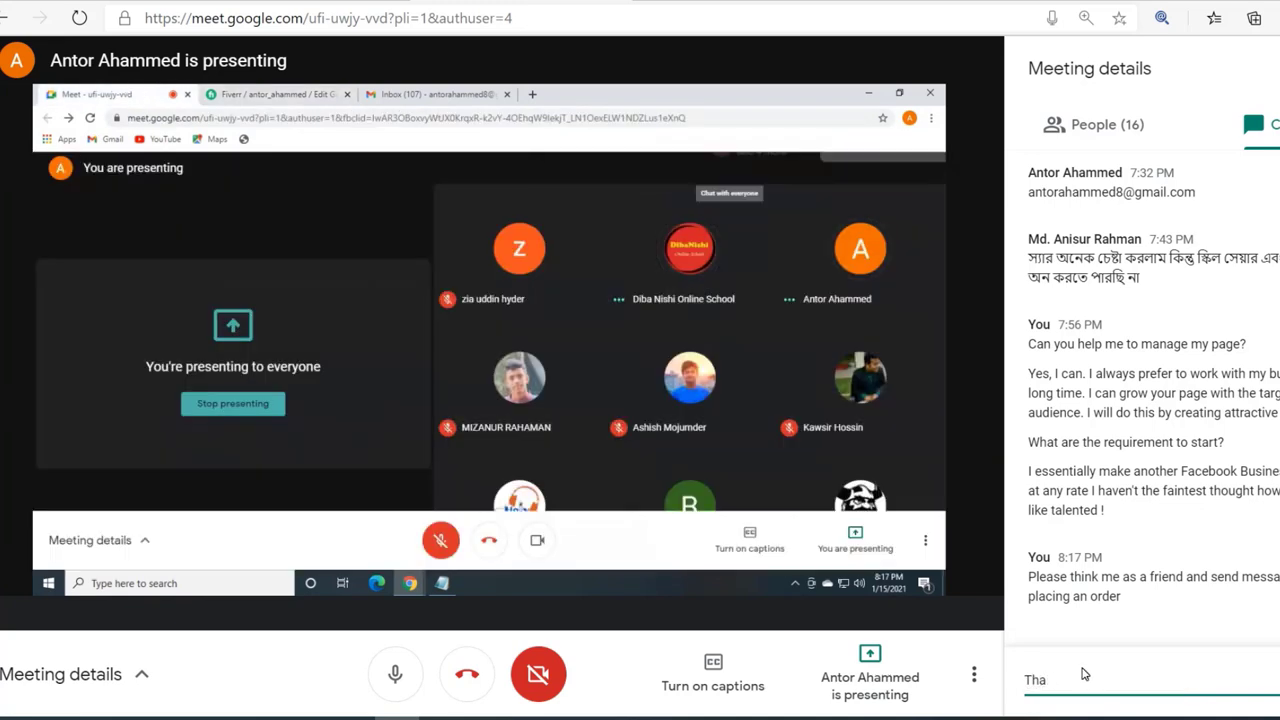
pyautogui.write('nks')
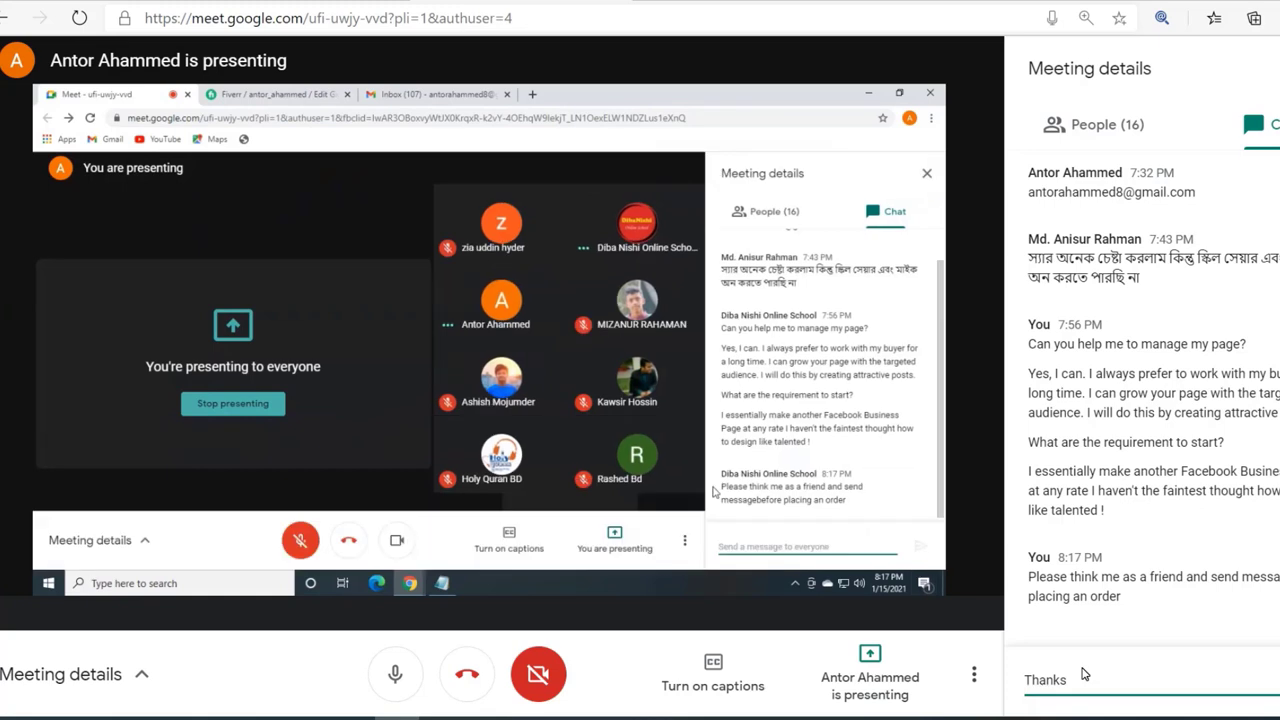
pyautogui.press('Return')
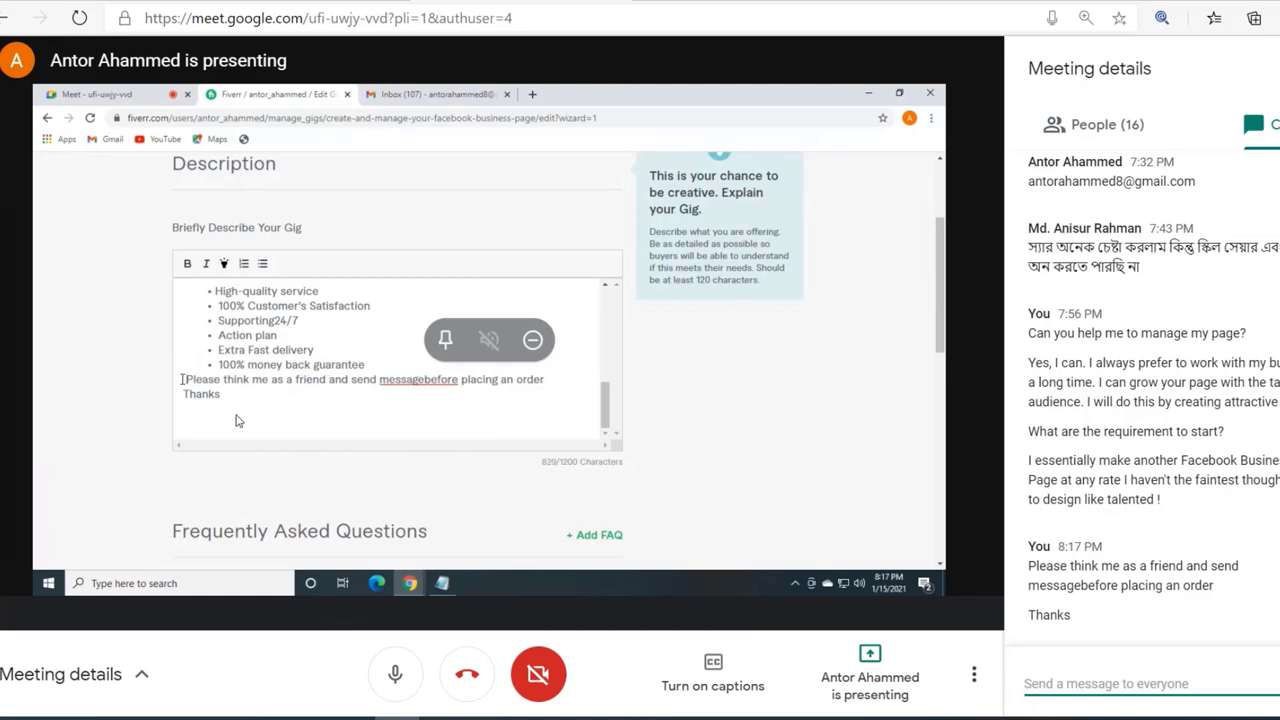
# Step: Add the FAQ 'Can you help me to manage my page?' with its answer to the gig
pyautogui.click(421, 394)
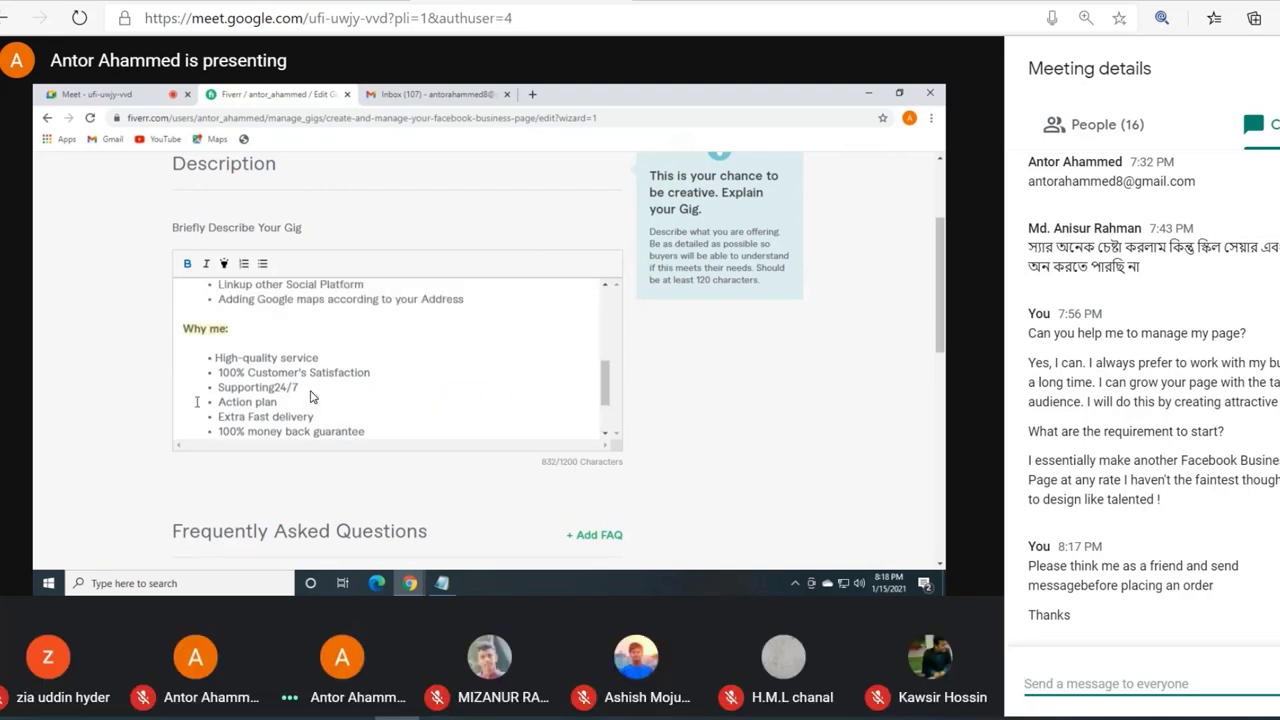
pyautogui.moveTo(426, 366)
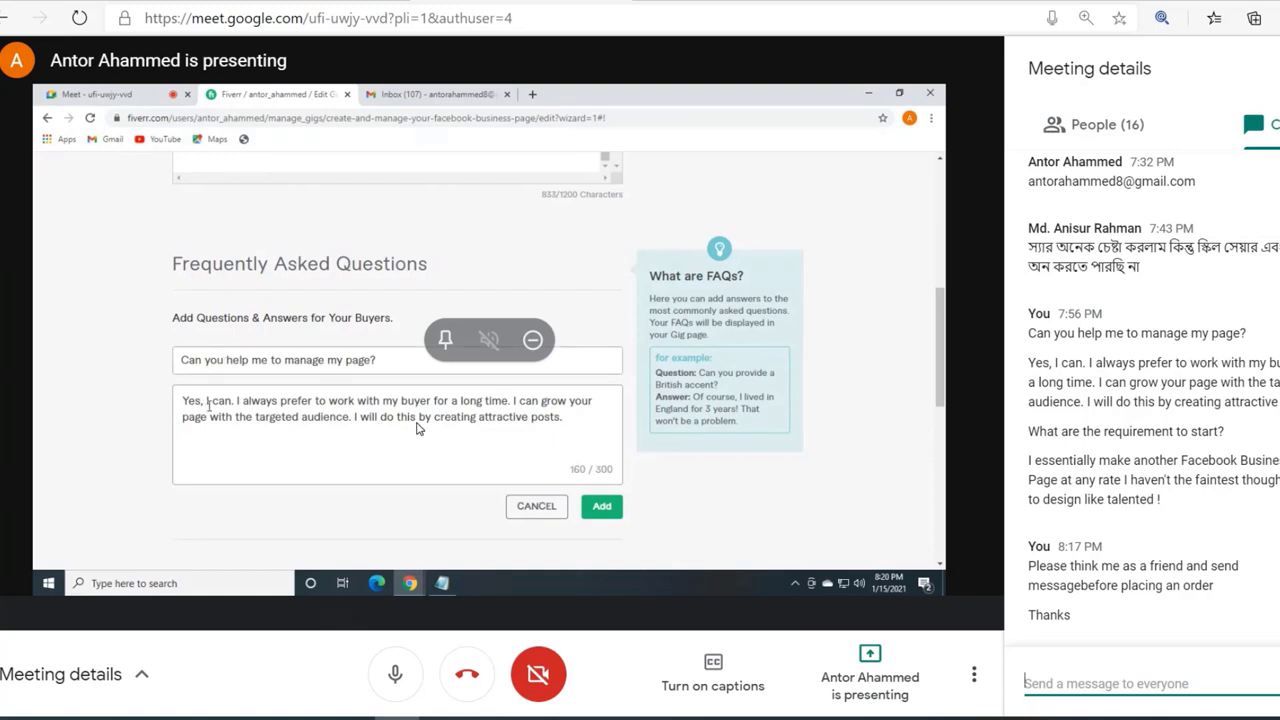
pyautogui.click(603, 507)
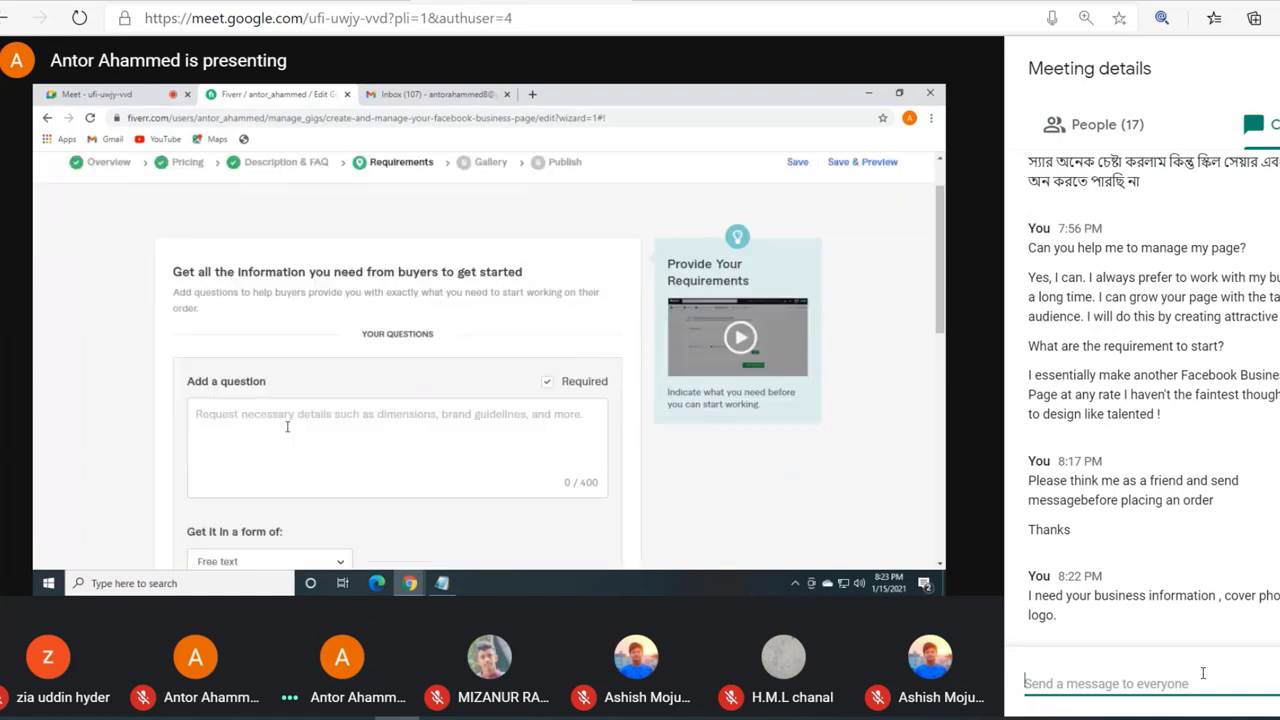
pyautogui.write('I need your')
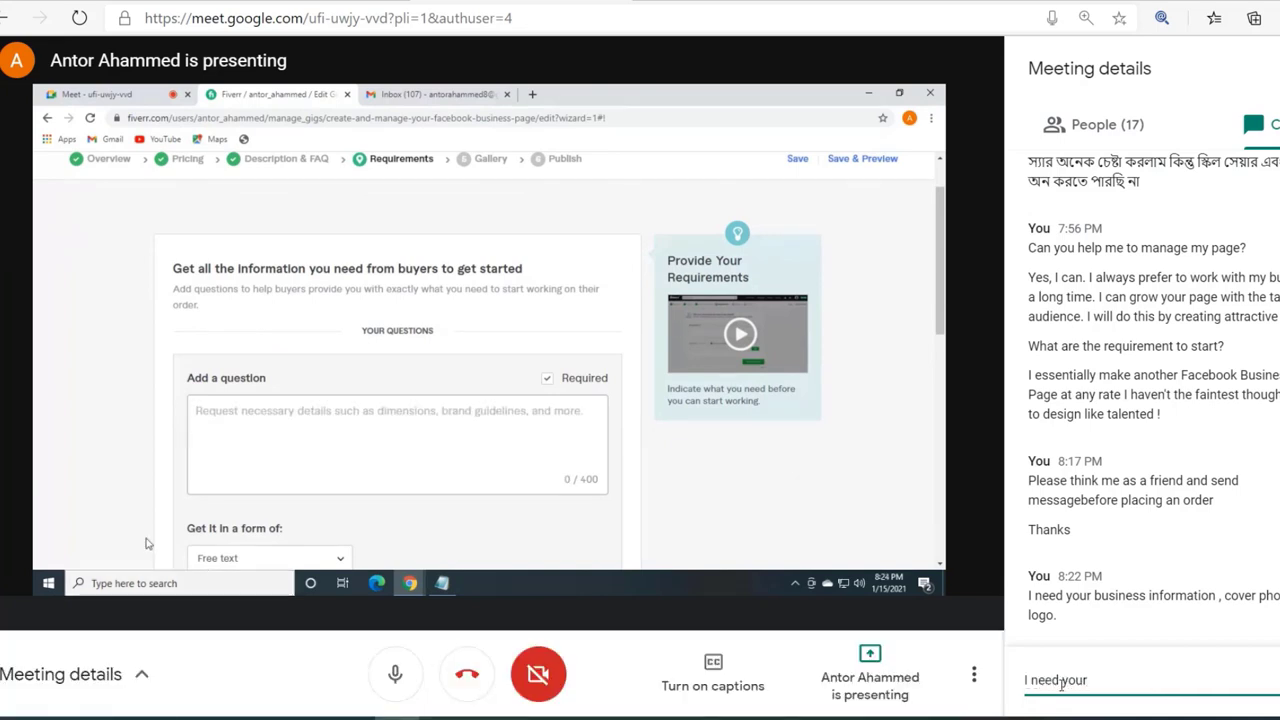
pyautogui.press('BackSpace')
pyautogui.press('BackSpace')
pyautogui.press('BackSpace')
pyautogui.press('BackSpace')
pyautogui.press('BackSpace')
pyautogui.press('BackSpace')
pyautogui.press('BackSpace')
pyautogui.press('BackSpace')
pyautogui.press('BackSpace')
pyautogui.press('BackSpace')
pyautogui.press('BackSpace')
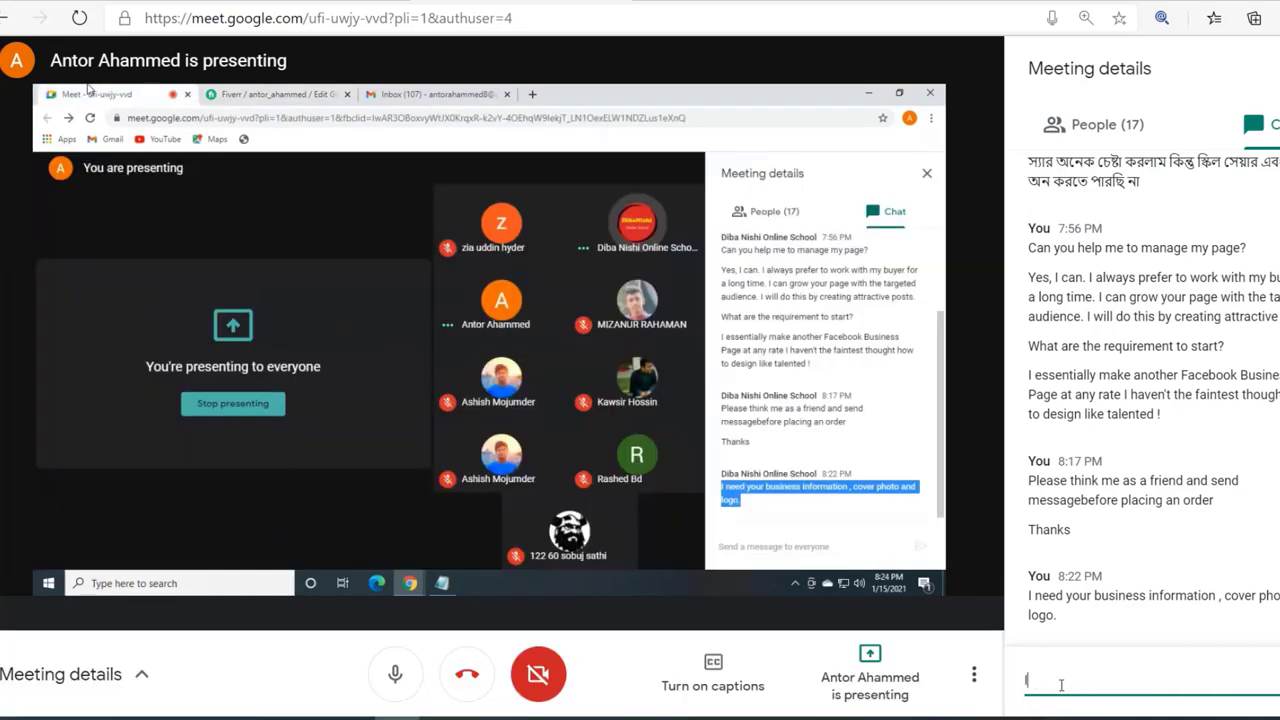
pyautogui.press('BackSpace')
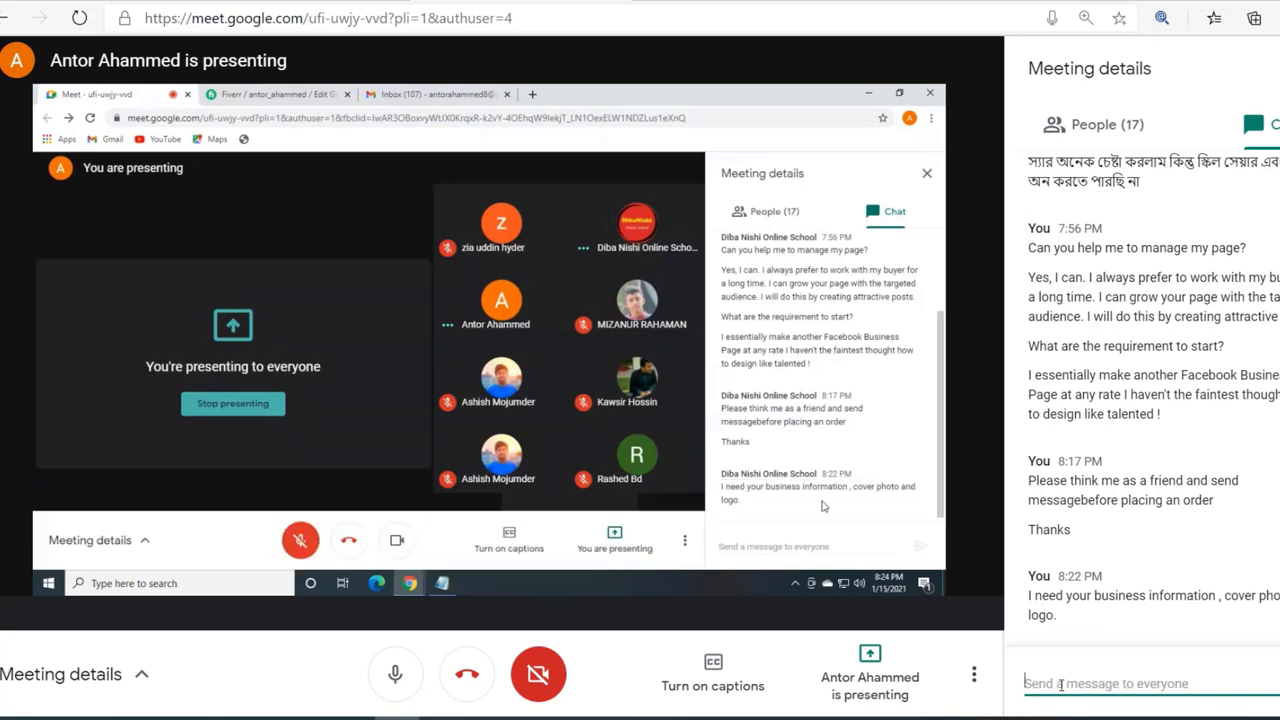
pyautogui.write('I')
pyautogui.press('BackSpace')
# Step: Send the chat message 'For manage , I need your page access.' to everyone
pyautogui.write('For')
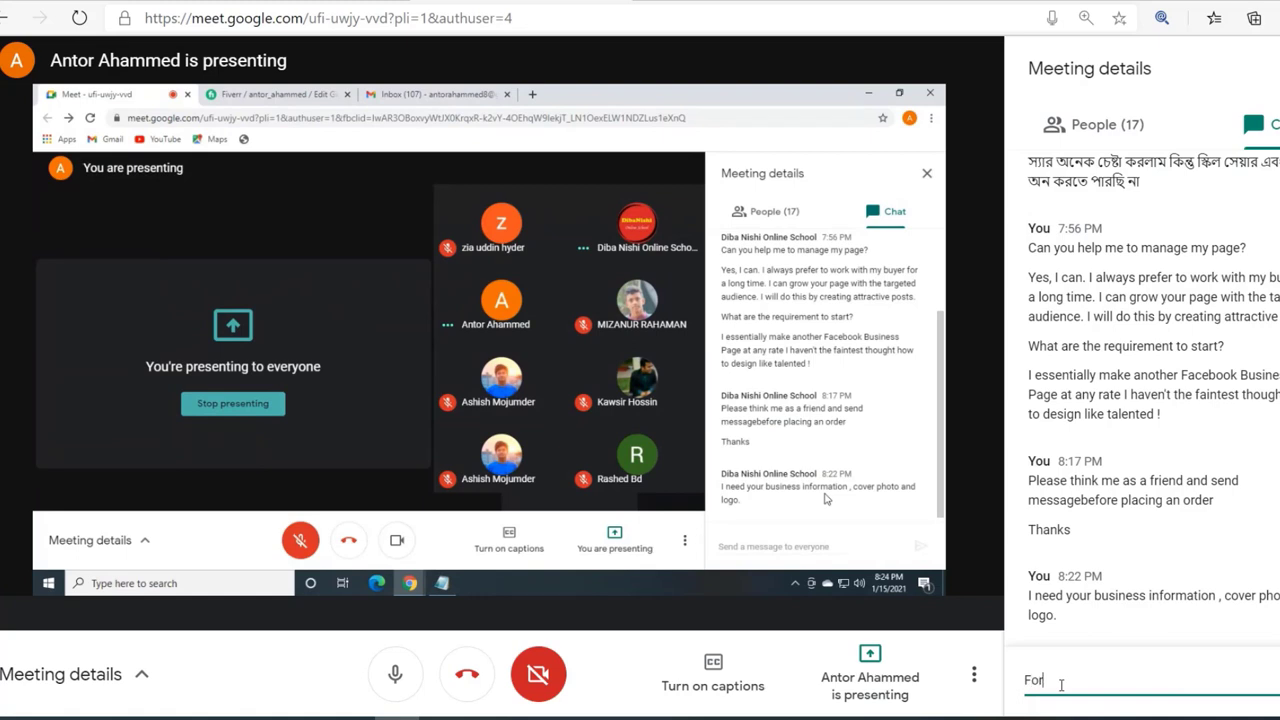
pyautogui.write(' manage ,')
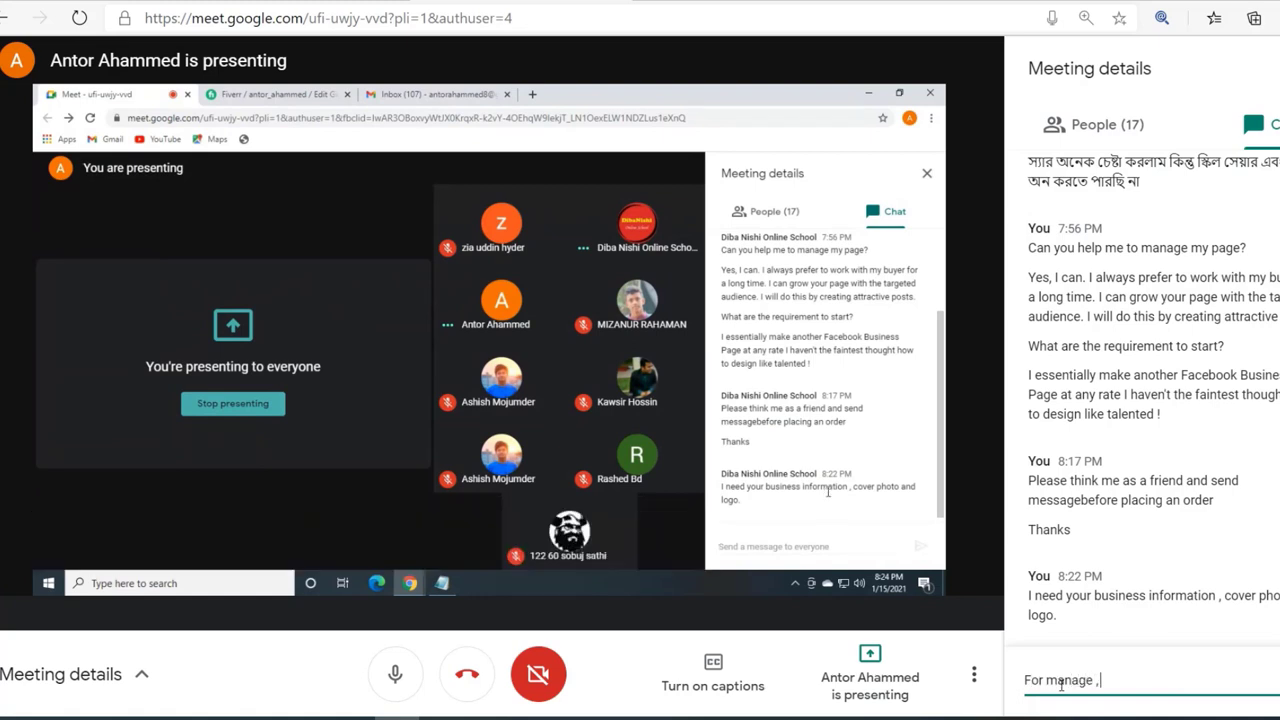
pyautogui.write(' I need you')
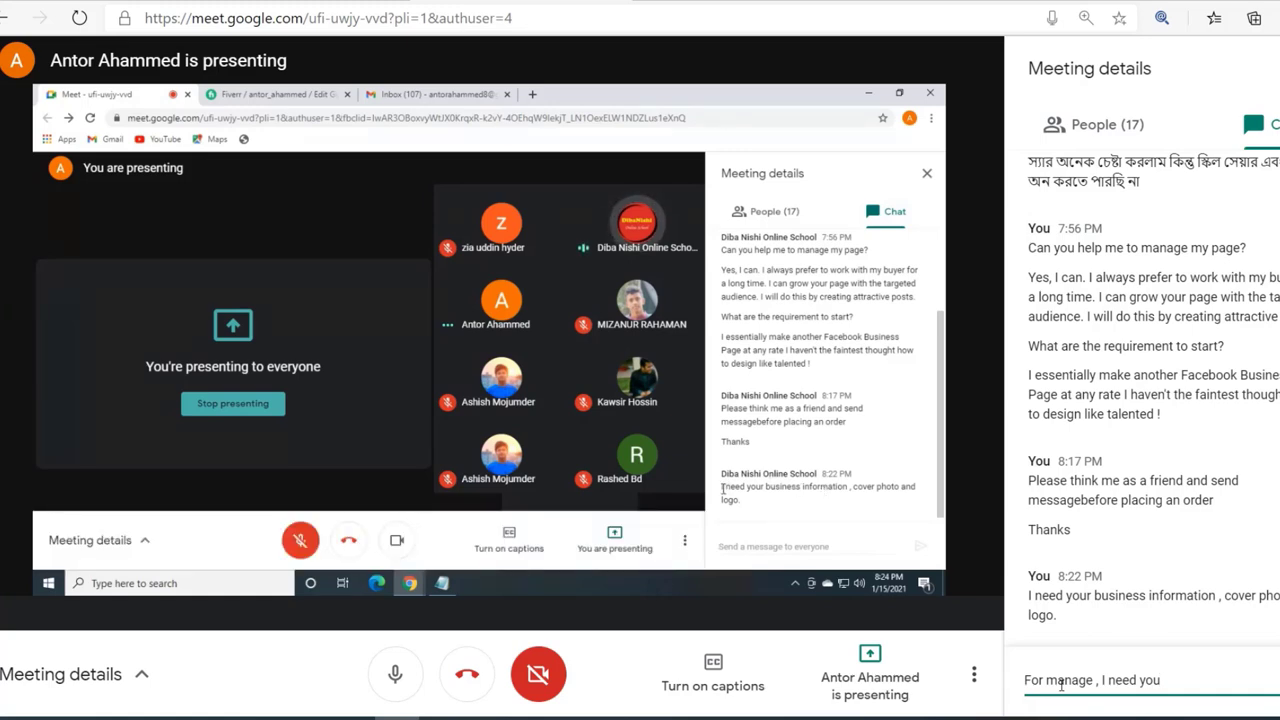
pyautogui.write('r pag')
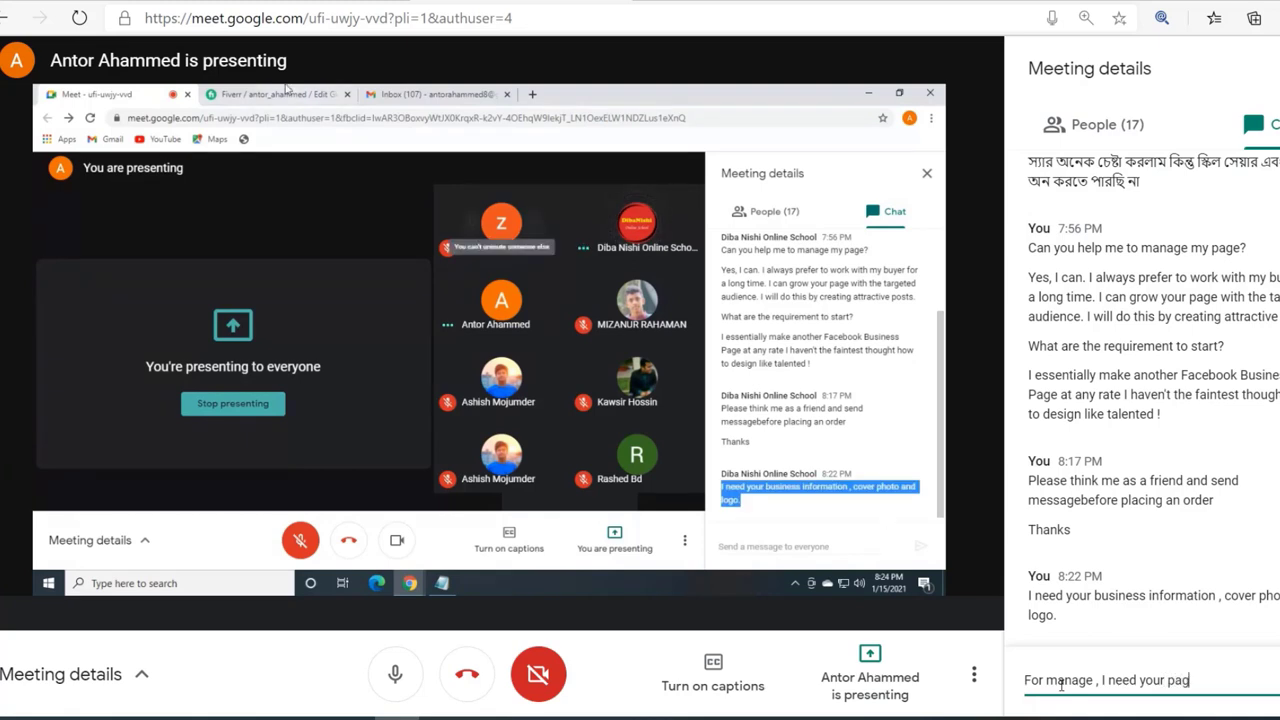
pyautogui.write('e access')
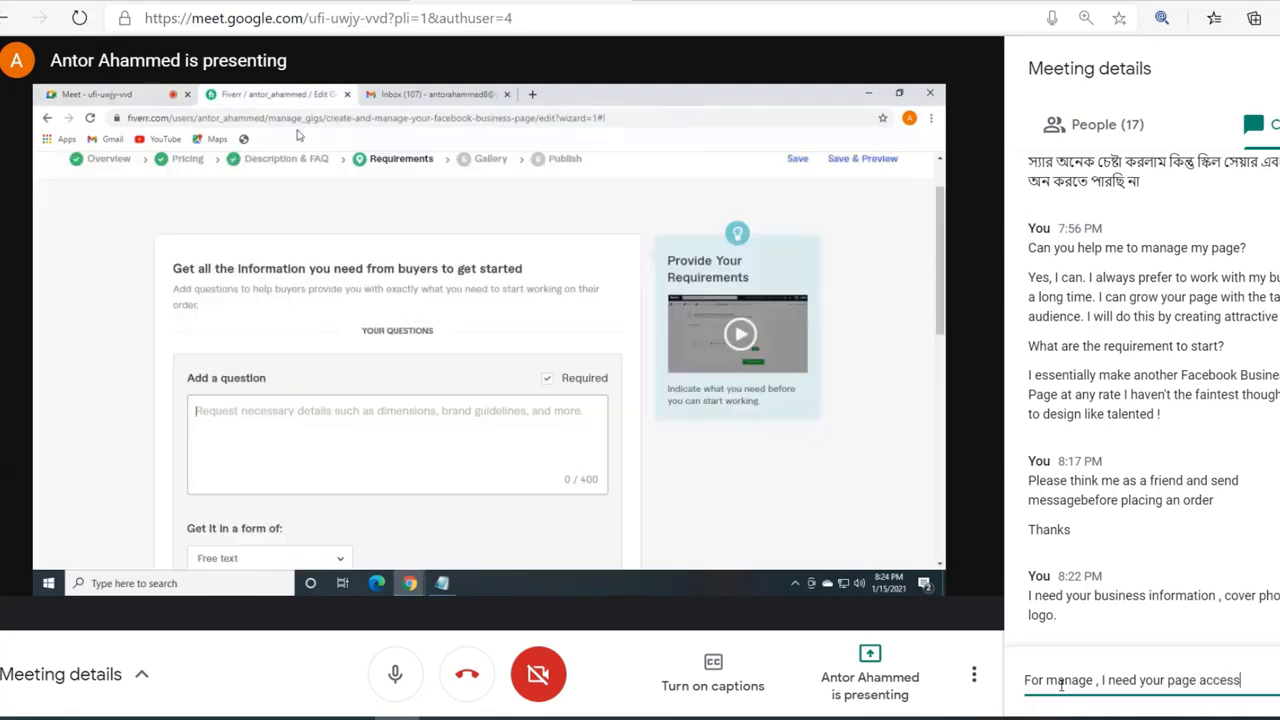
pyautogui.write('.')
pyautogui.press('Return')
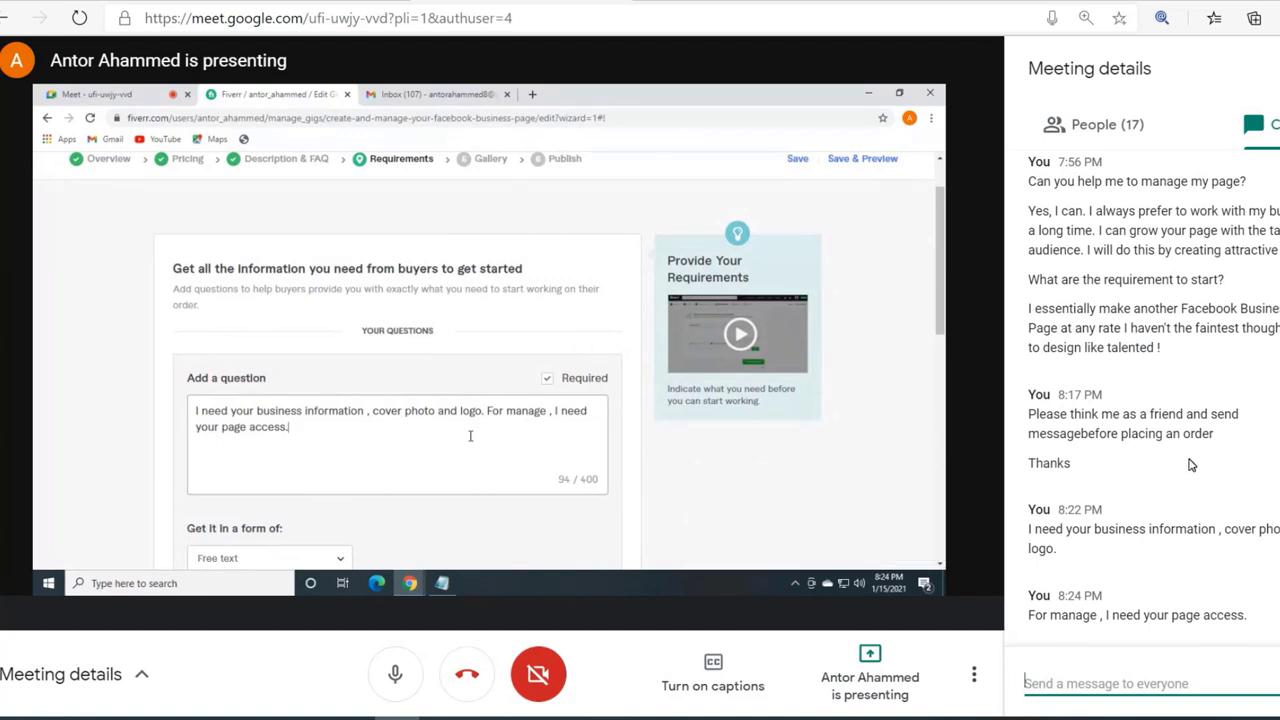
# Step: Open the meeting participant list and scroll through it
pyautogui.click(1098, 131)
pyautogui.scroll(-5, 1180, 330)
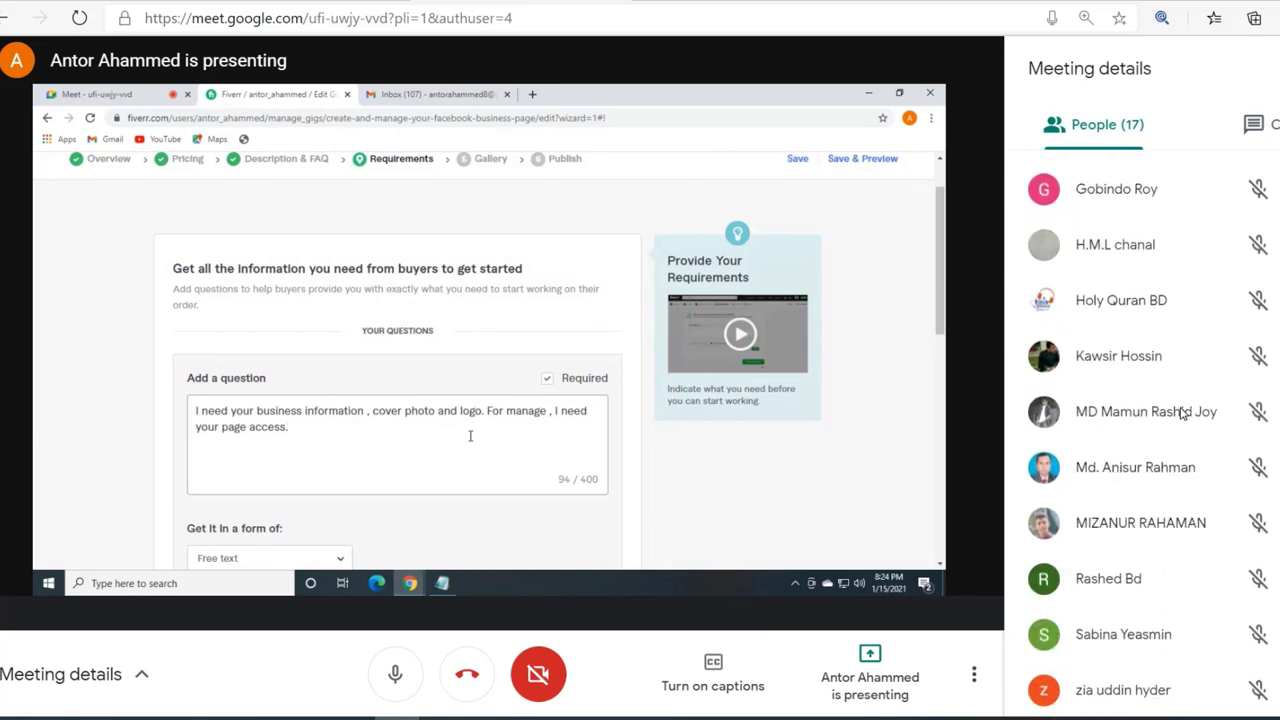
pyautogui.scroll(1, 1193, 315)
pyautogui.scroll(5, 1193, 315)
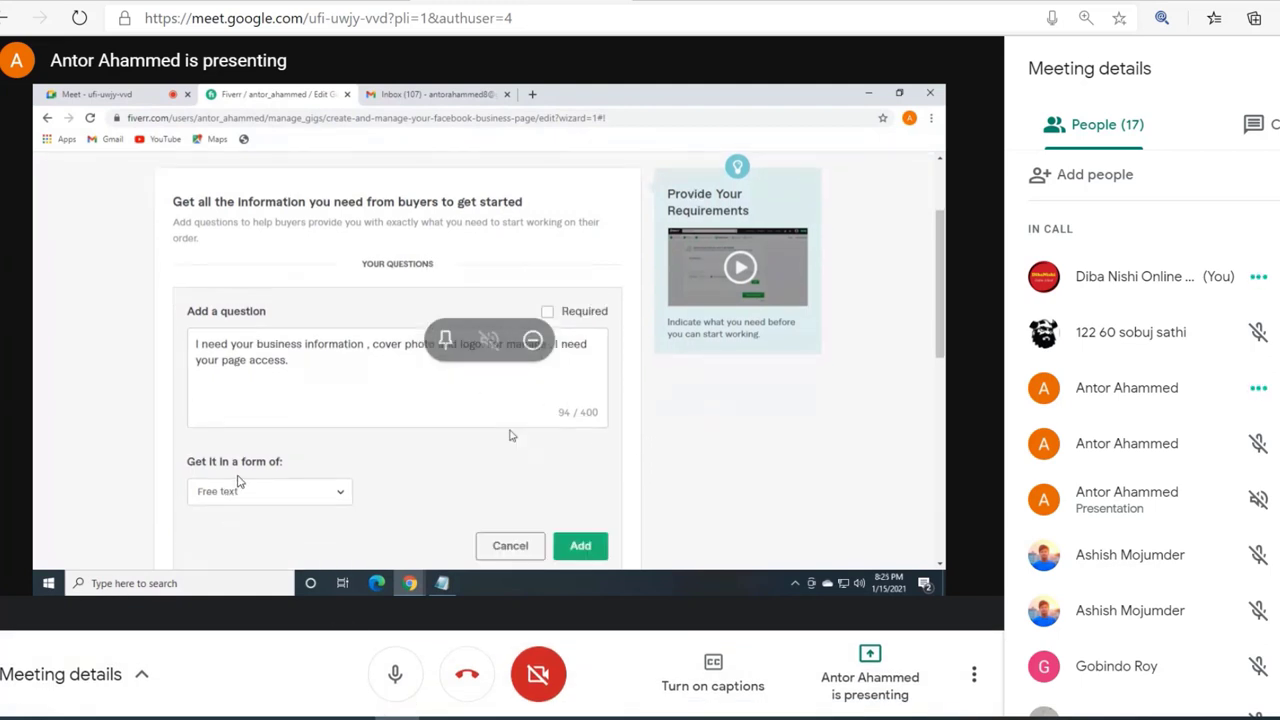
# Step: Open the answer format choices for the buyer requirement question
pyautogui.click(330, 493)
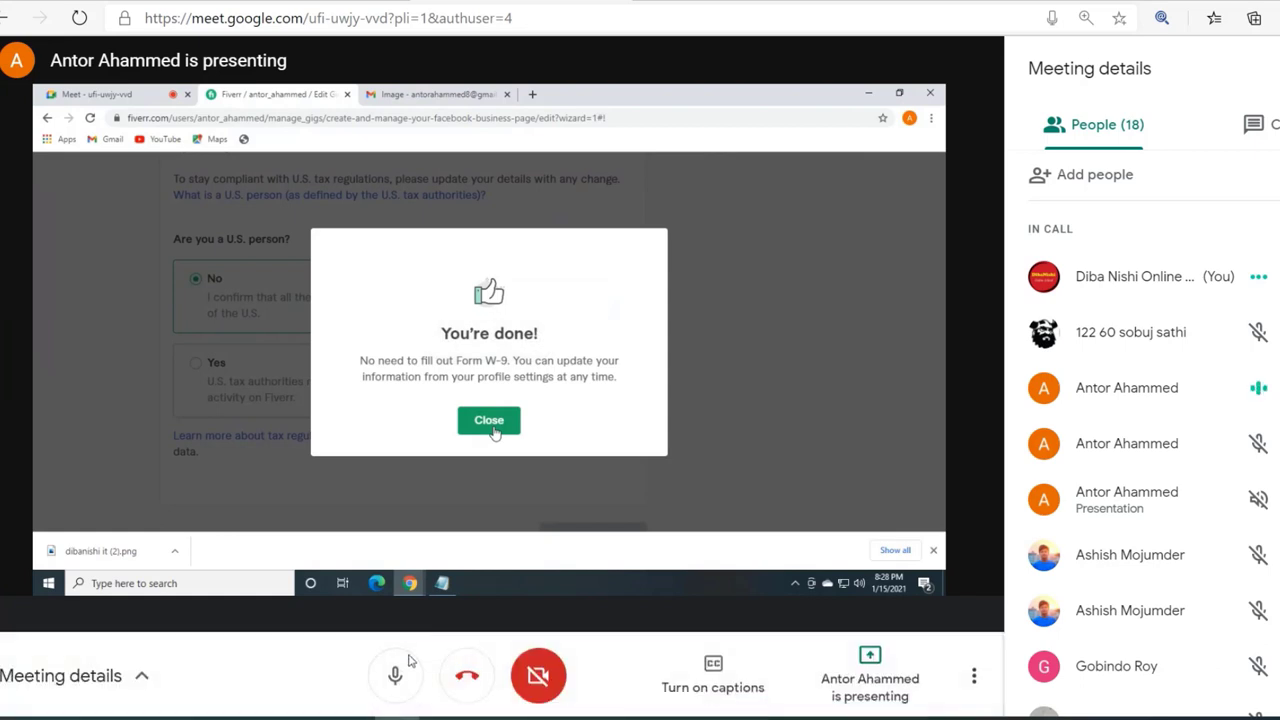
# Step: Toggle the microphone off and back on
pyautogui.click(400, 674)
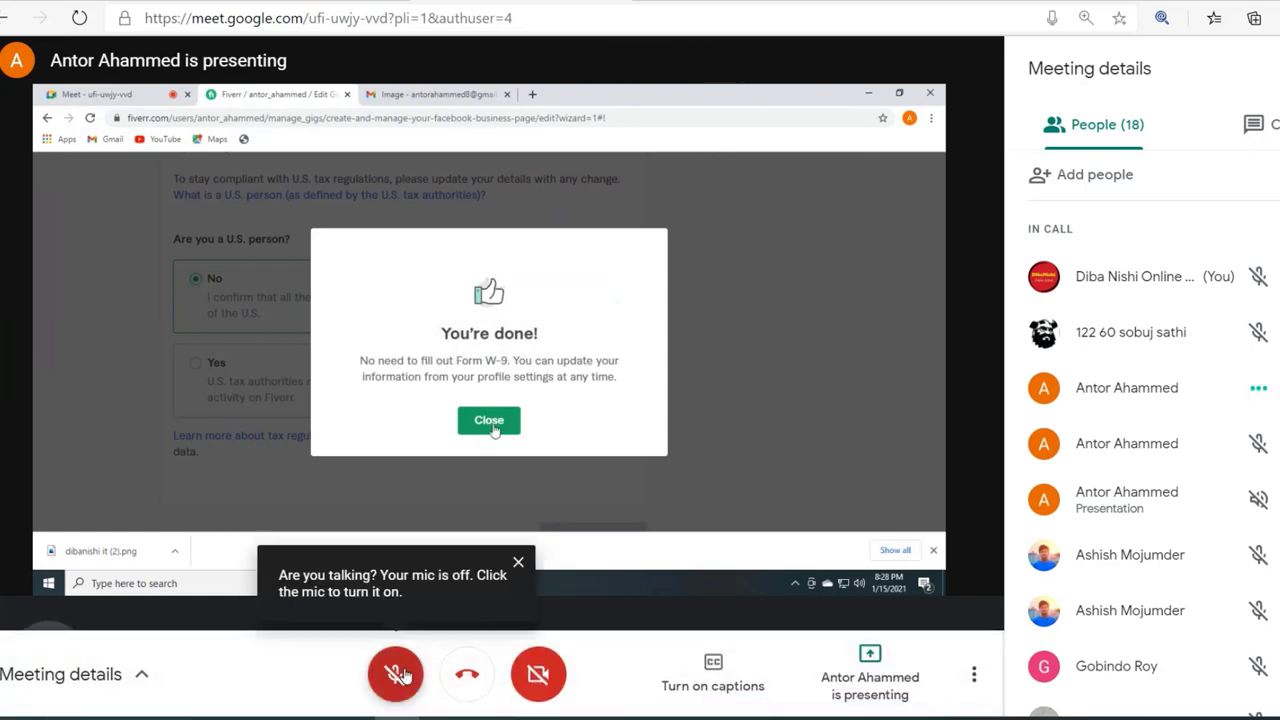
pyautogui.click(402, 675)
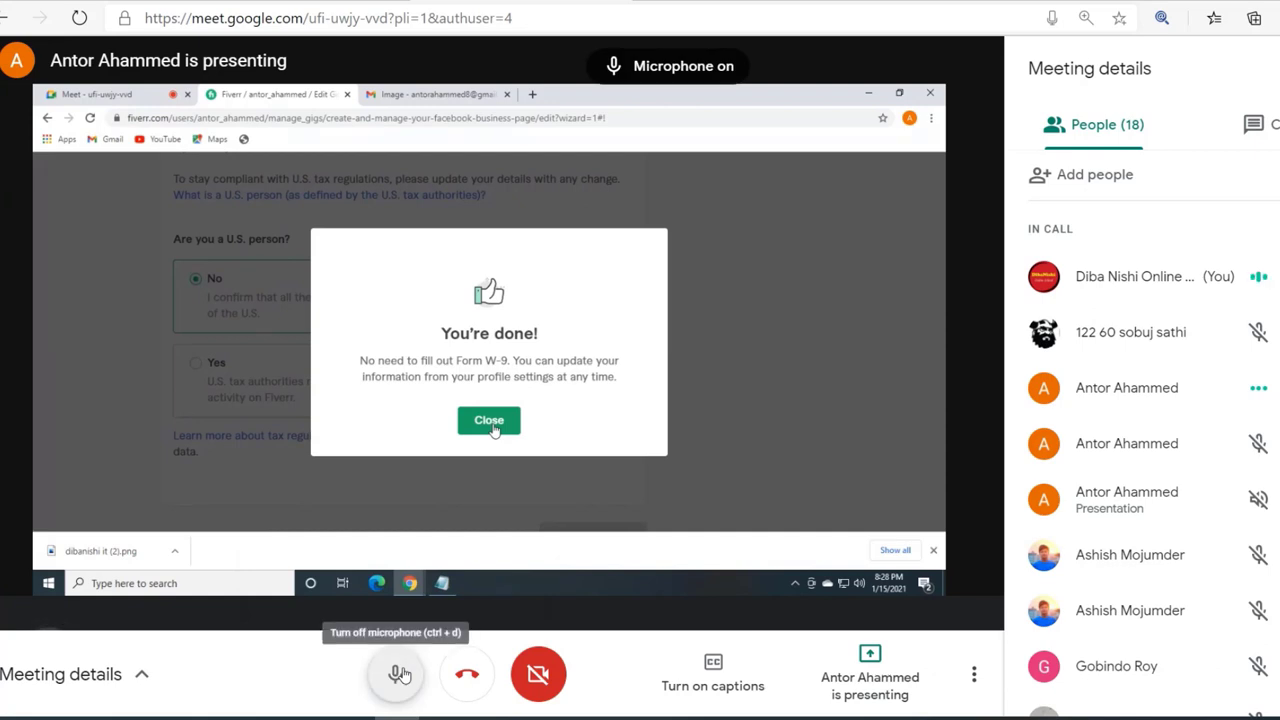